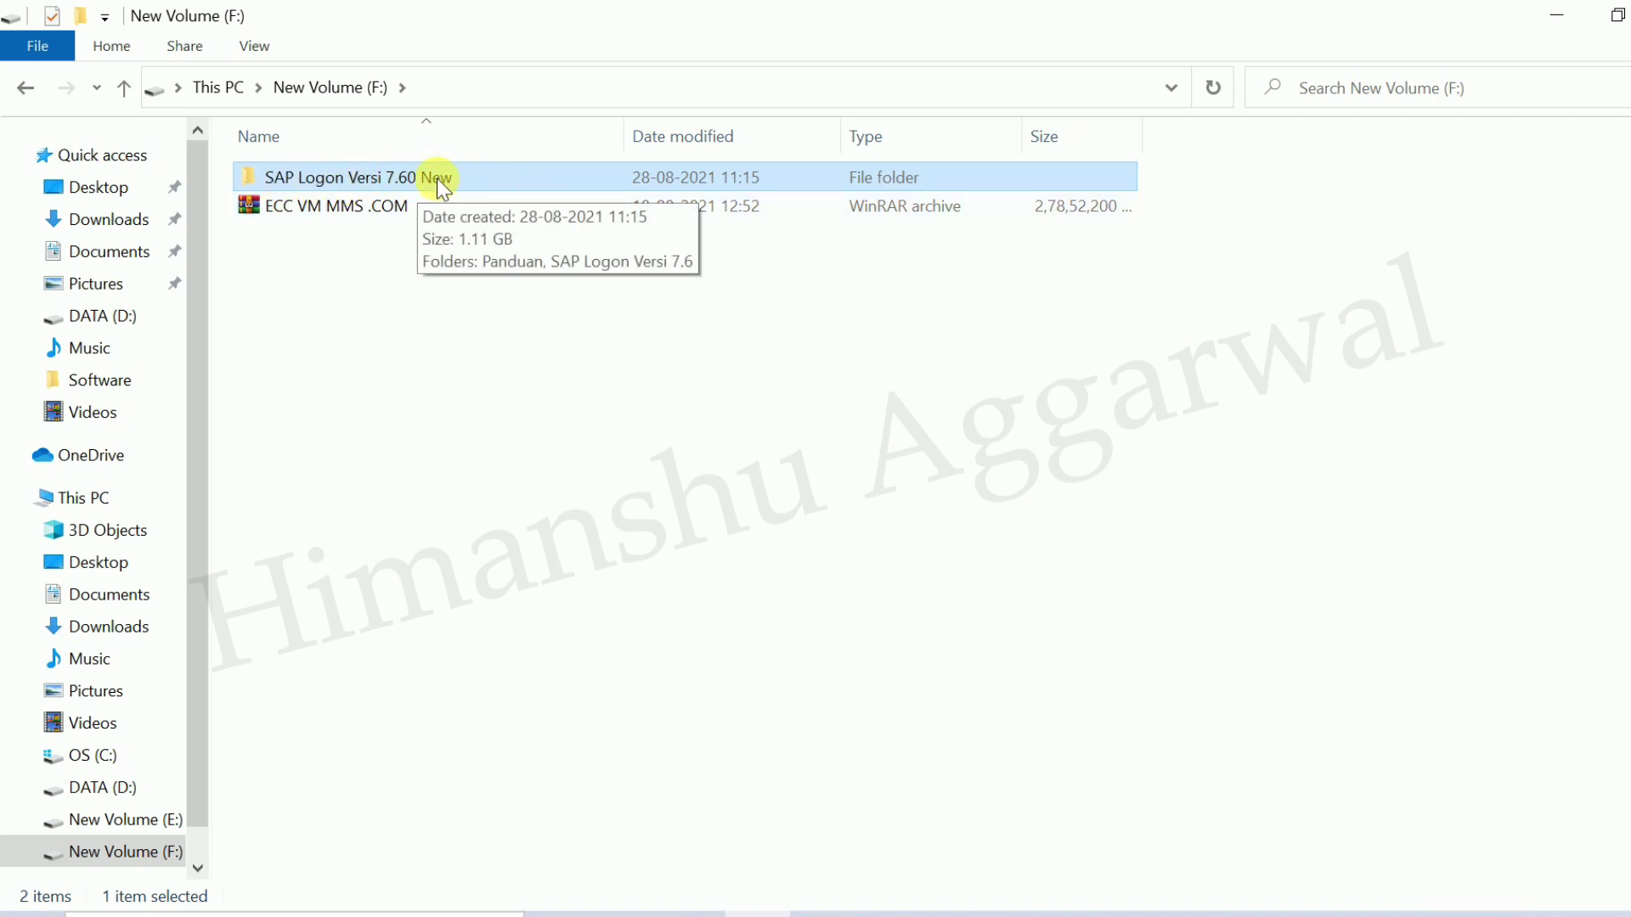
Step: Open the Win32 folder inside SAP Logon Versi 7.60 New, going through the SAP Logon Versi 7.6 folders, PRES1, GUI and WINDOWS
double_click(412, 180)
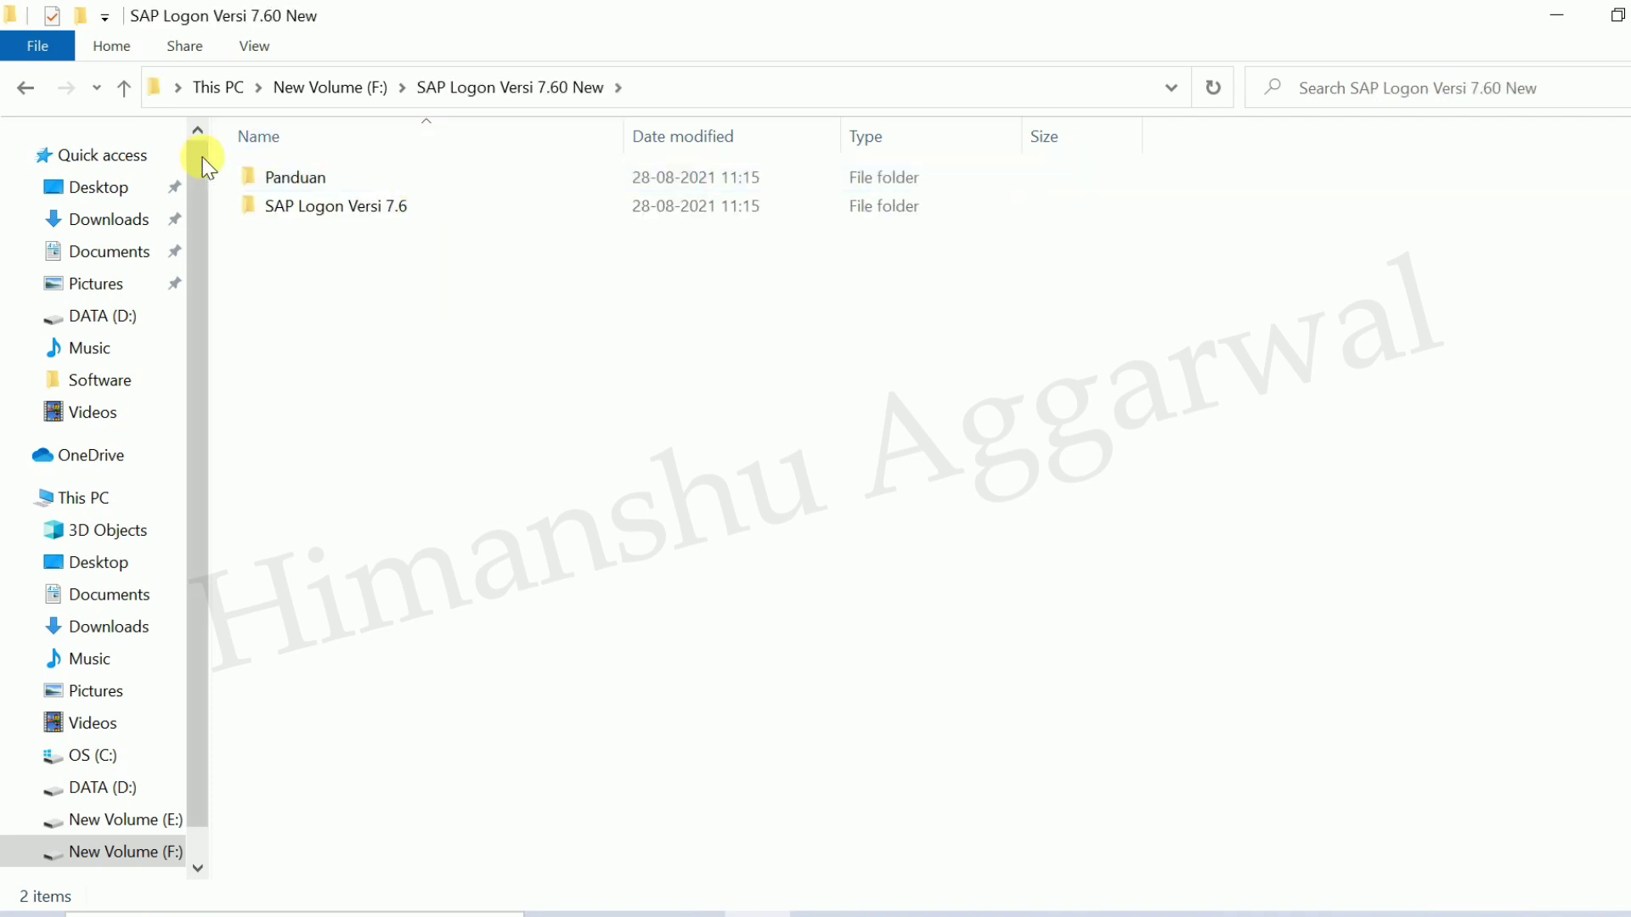
click(361, 212)
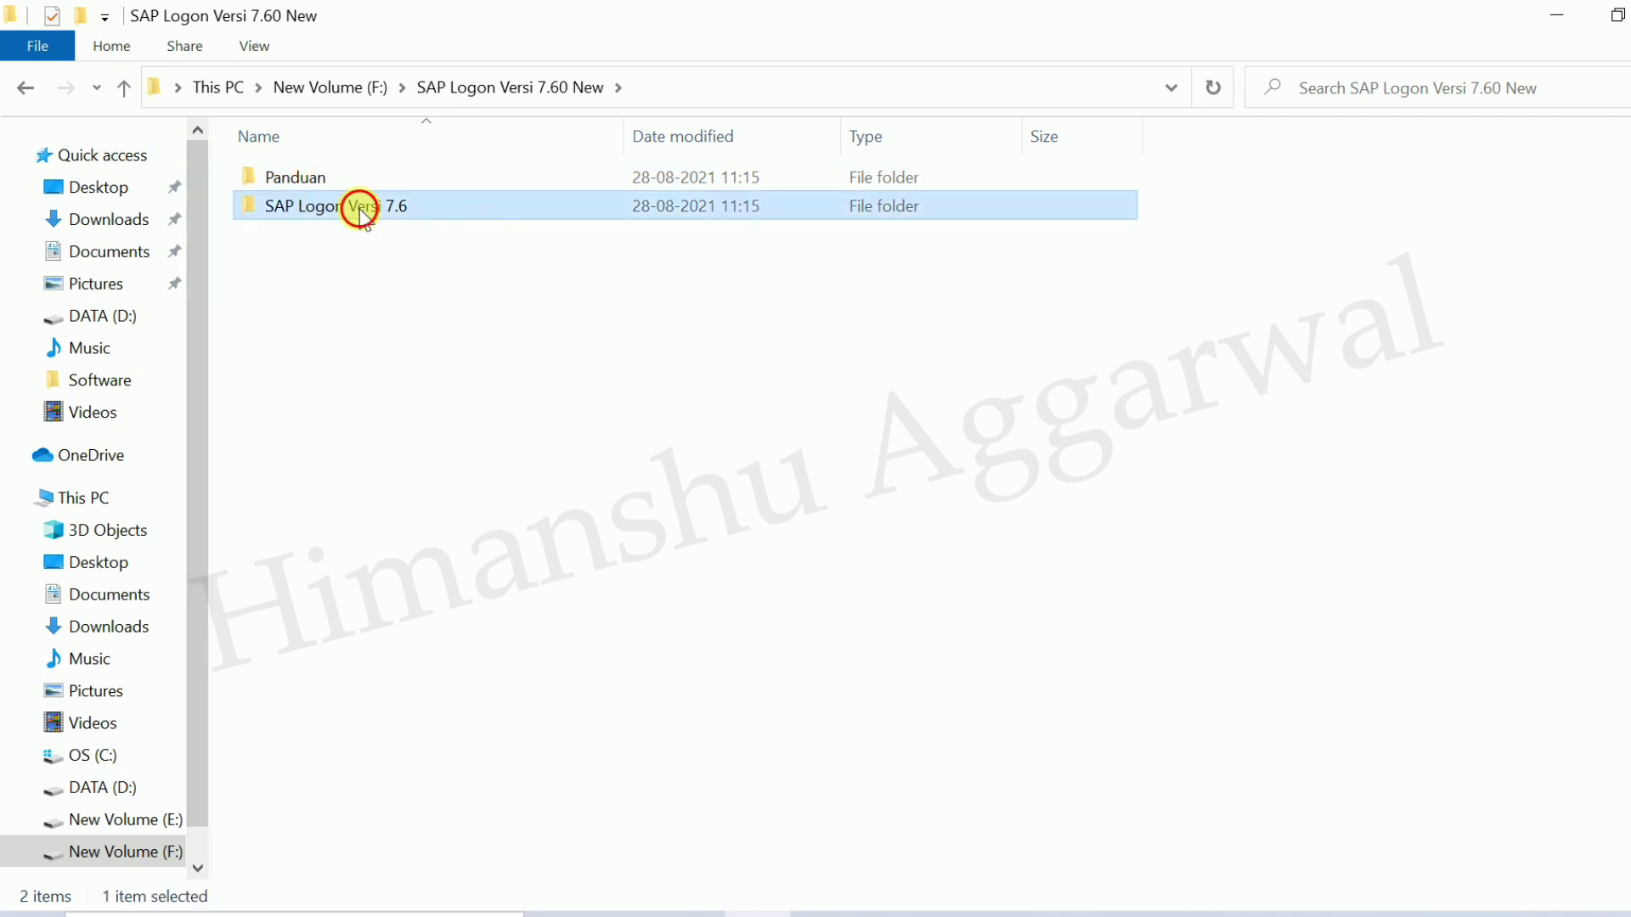
double_click(362, 212)
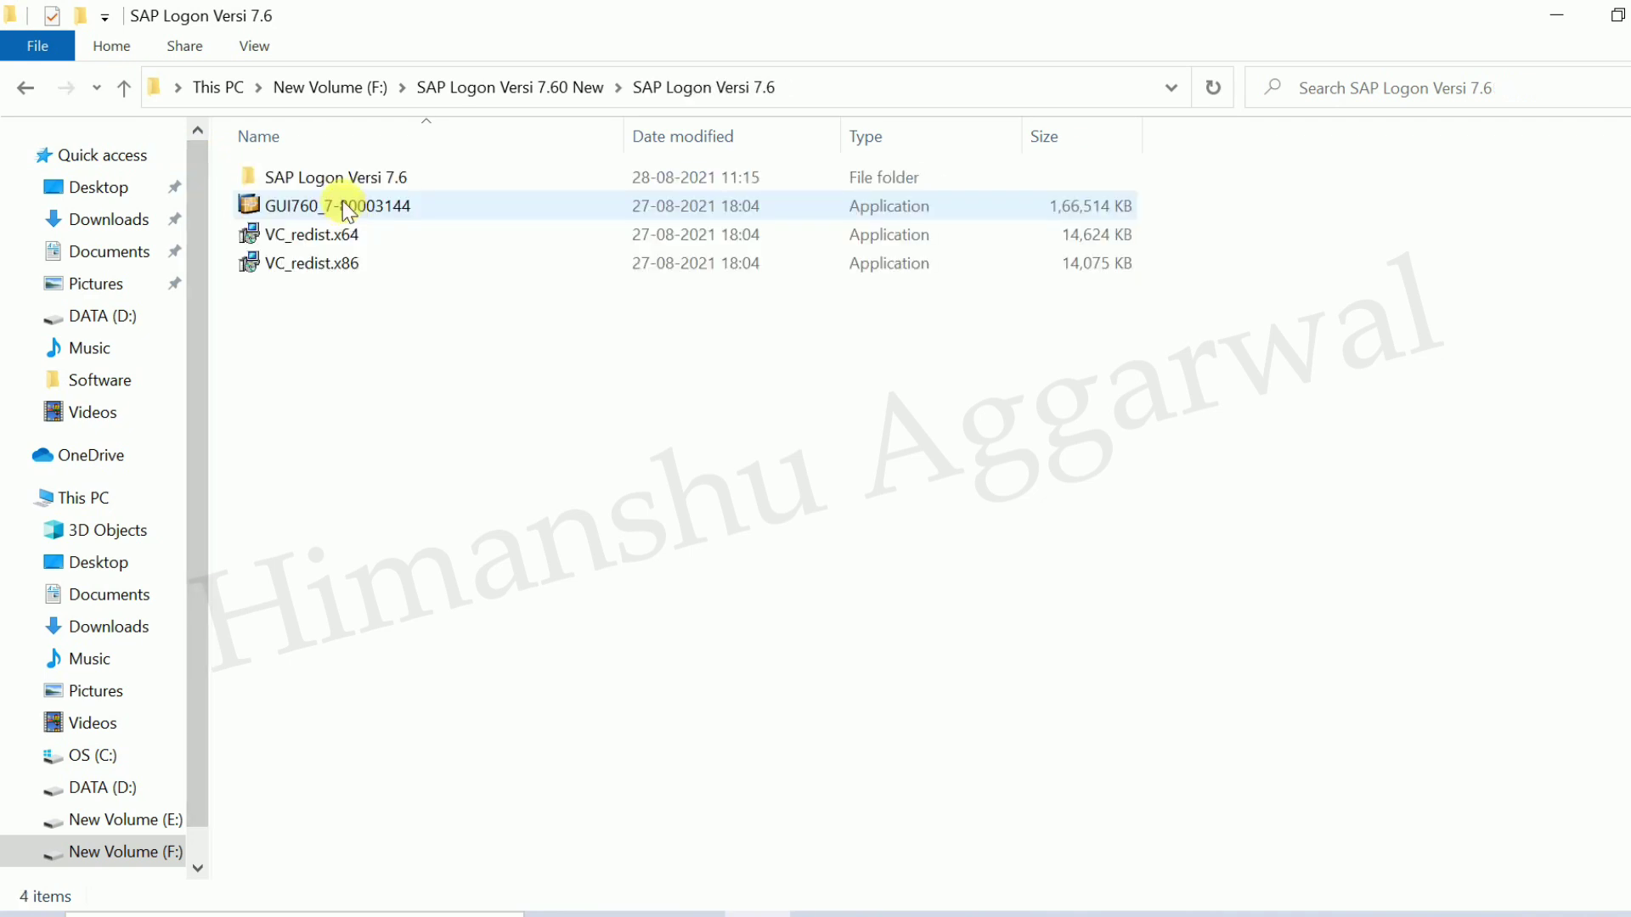
double_click(357, 178)
double_click(344, 177)
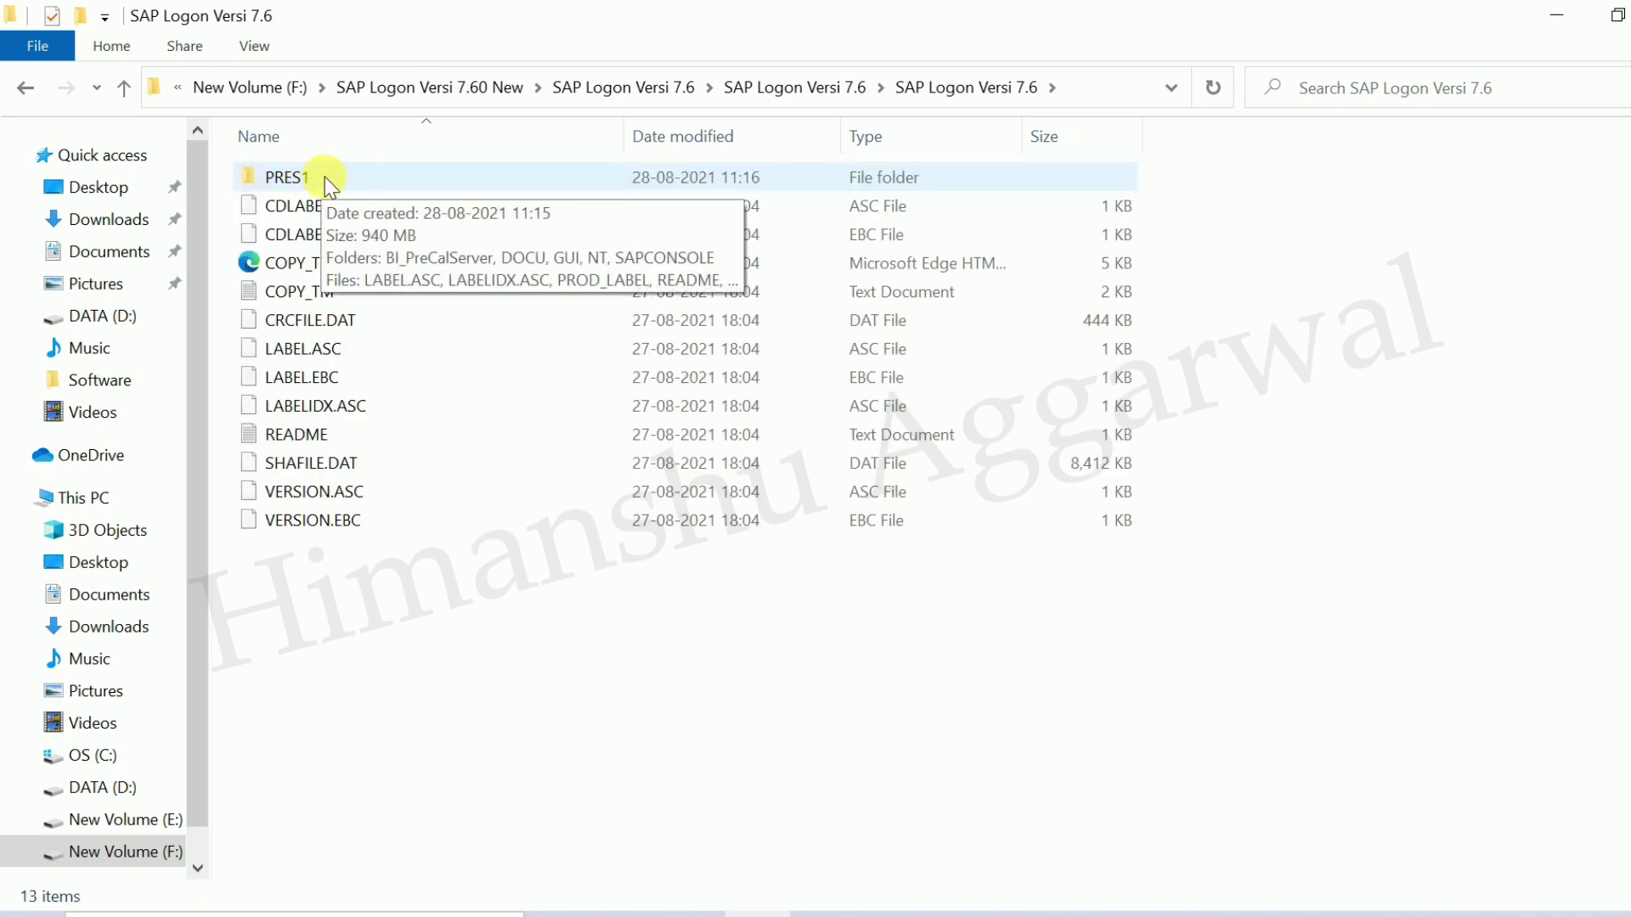
double_click(324, 177)
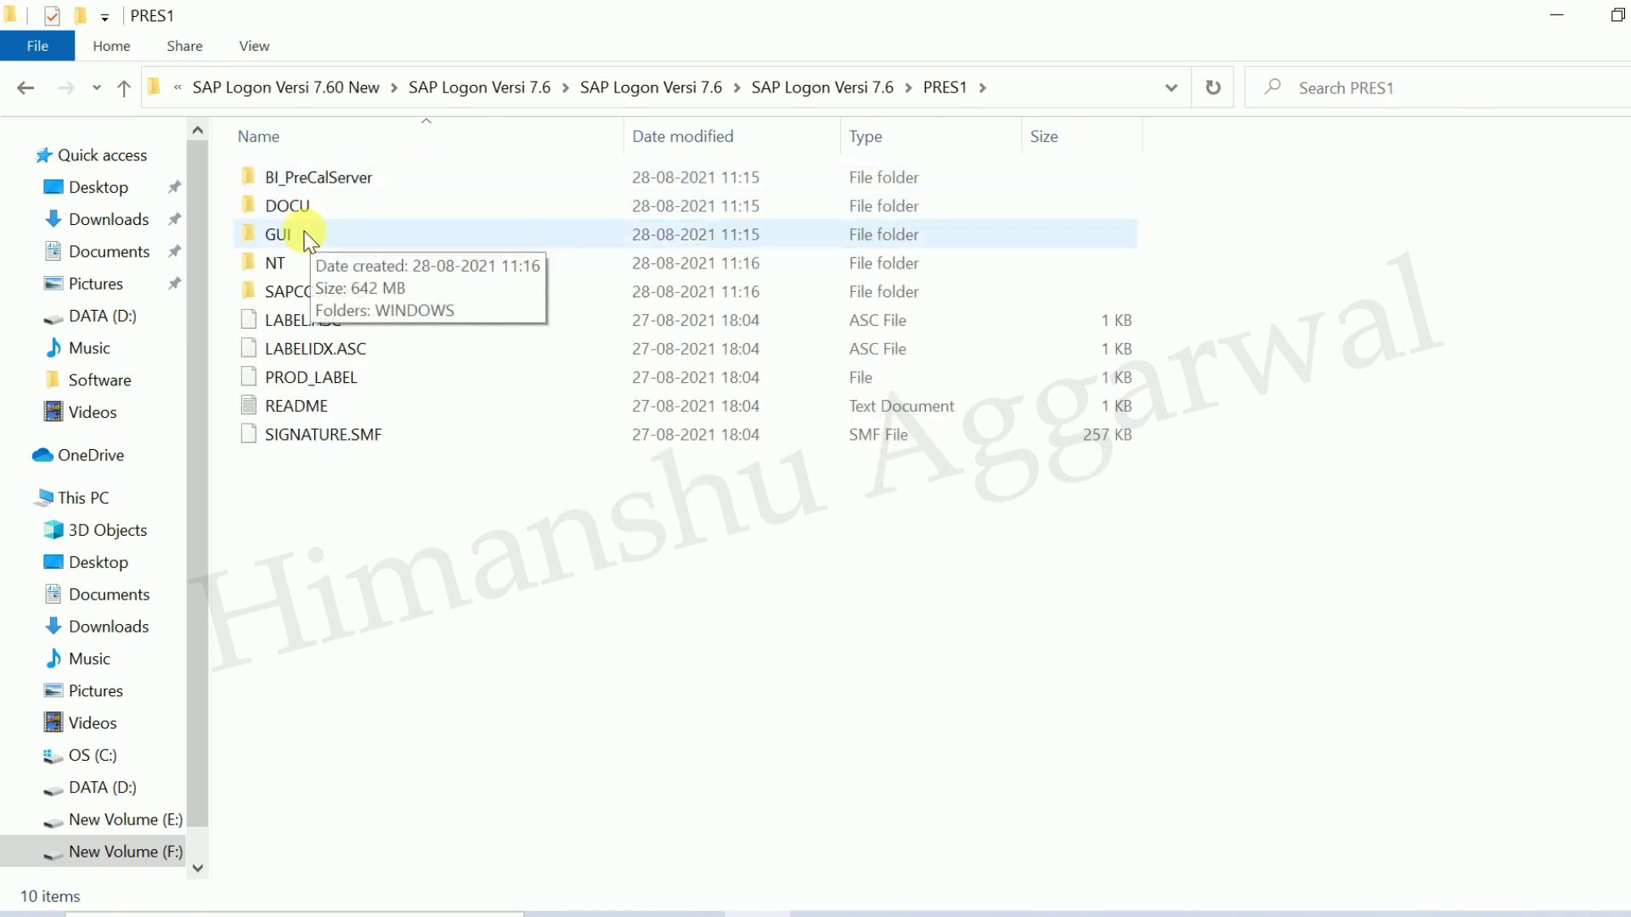
double_click(306, 237)
double_click(328, 180)
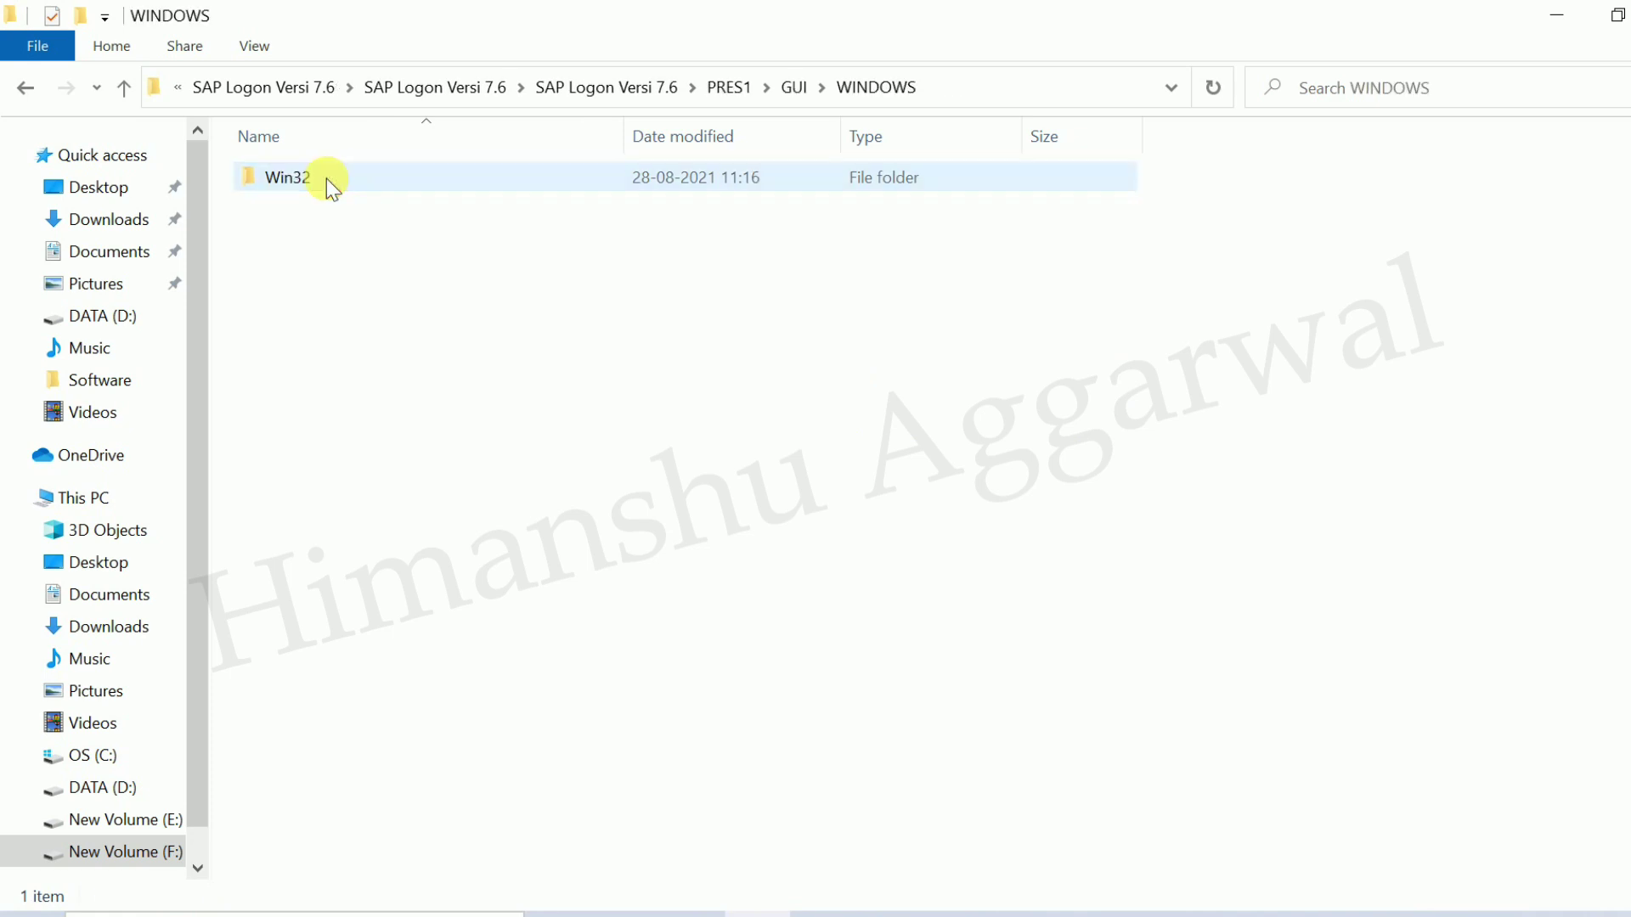
double_click(326, 178)
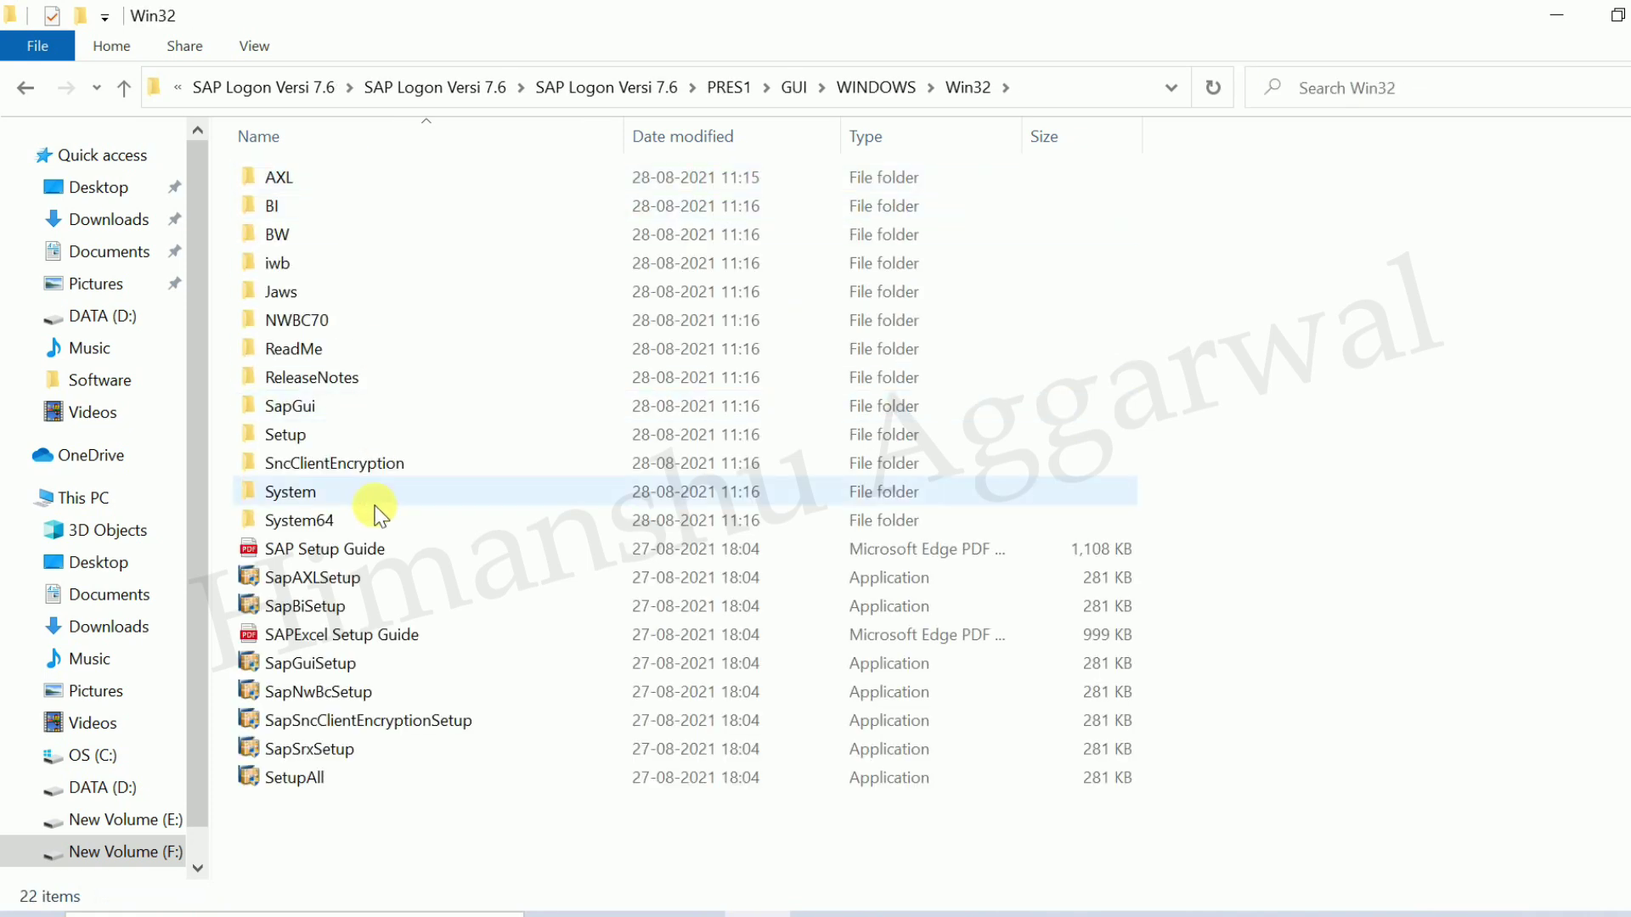
Step: Launch the SapGuiSetup application from the Win32 folder and minimize the file window
click(309, 666)
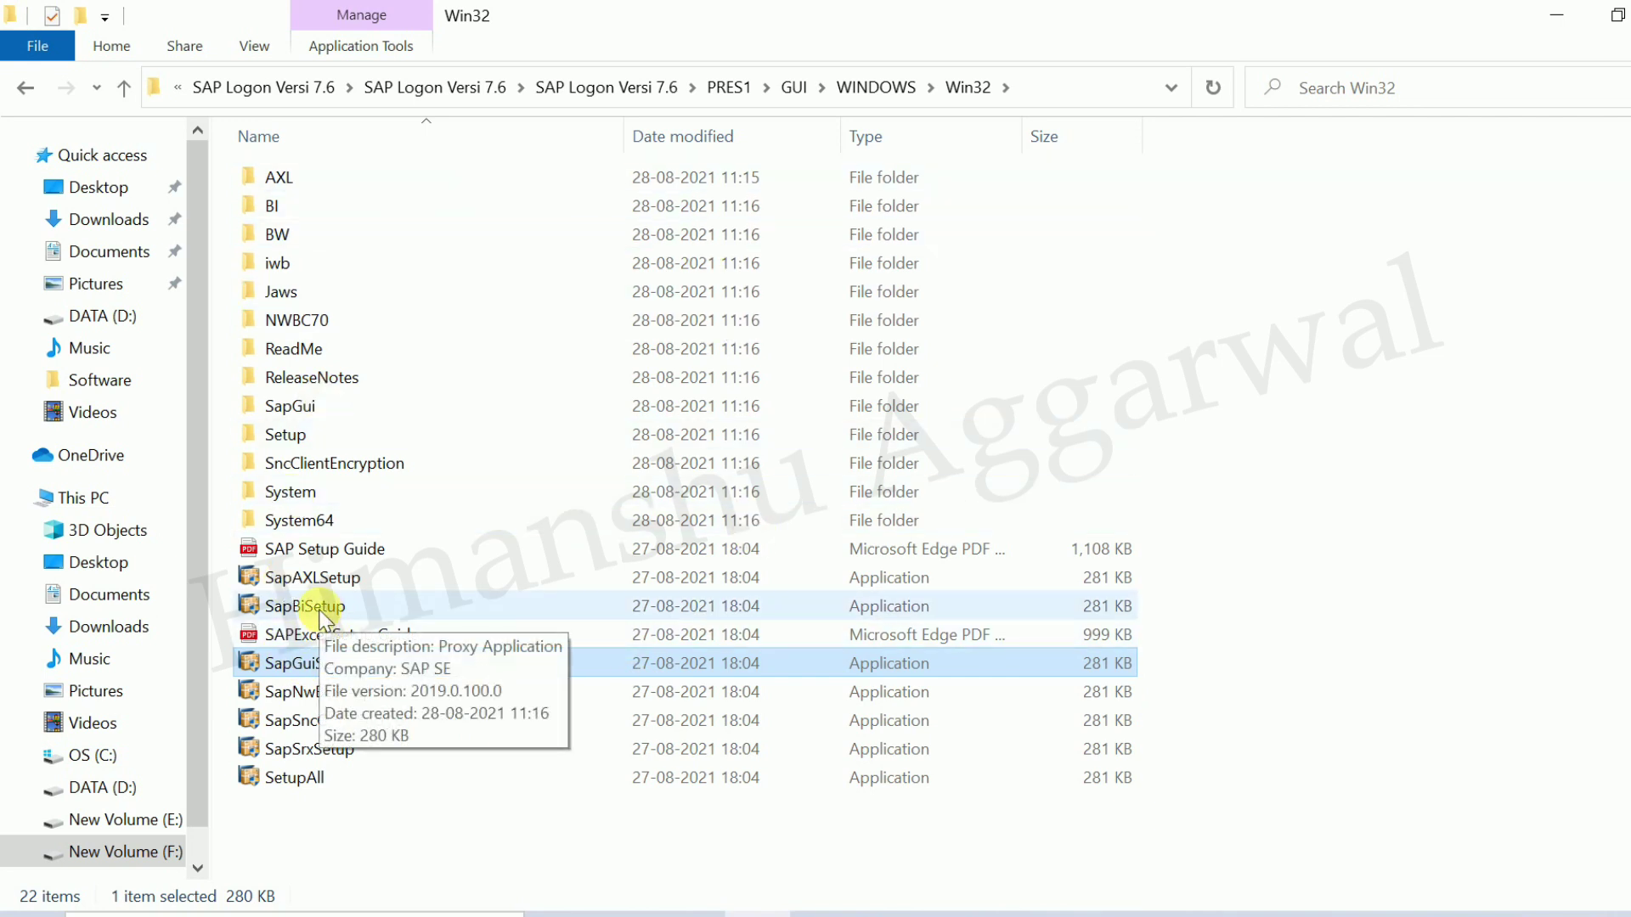
mouse_move(306, 669)
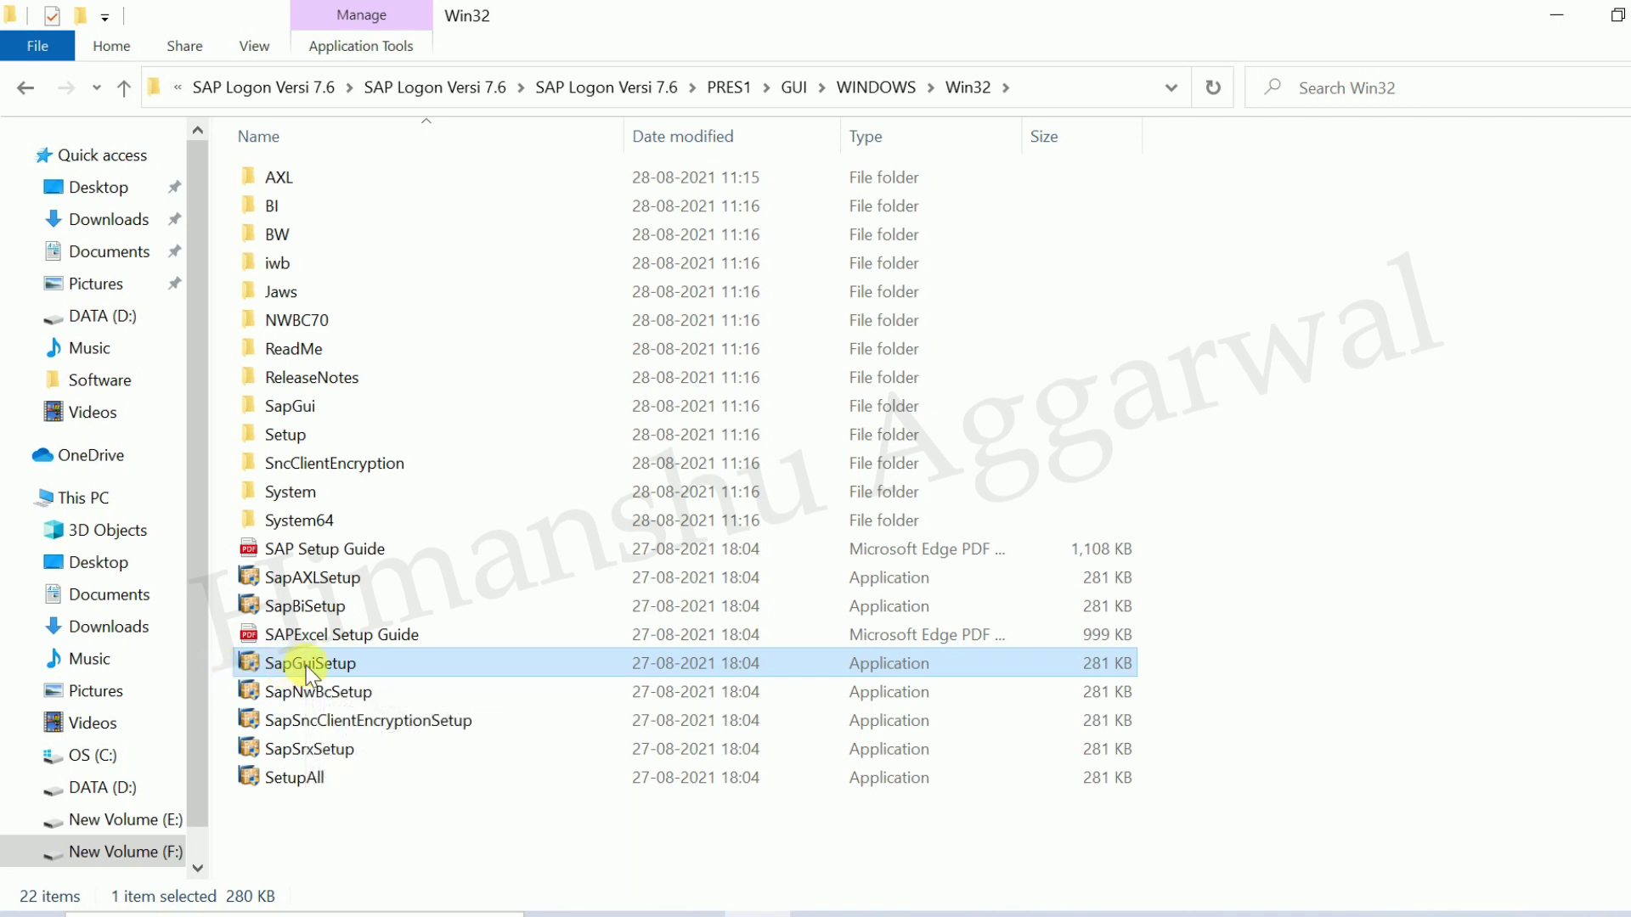
double_click(302, 665)
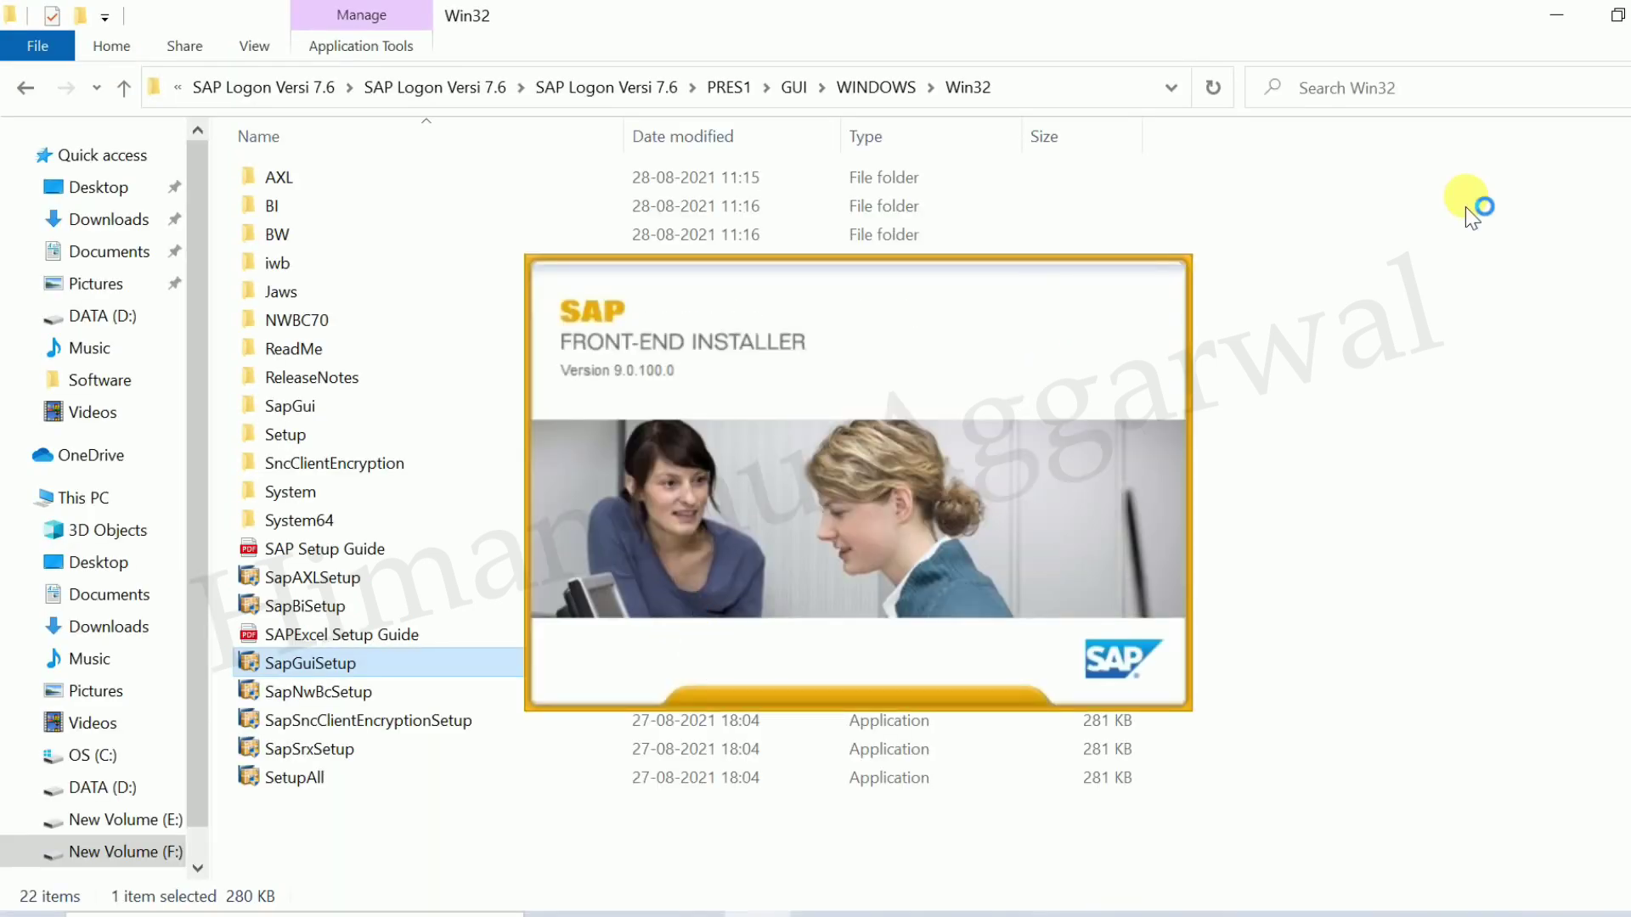
click(1556, 15)
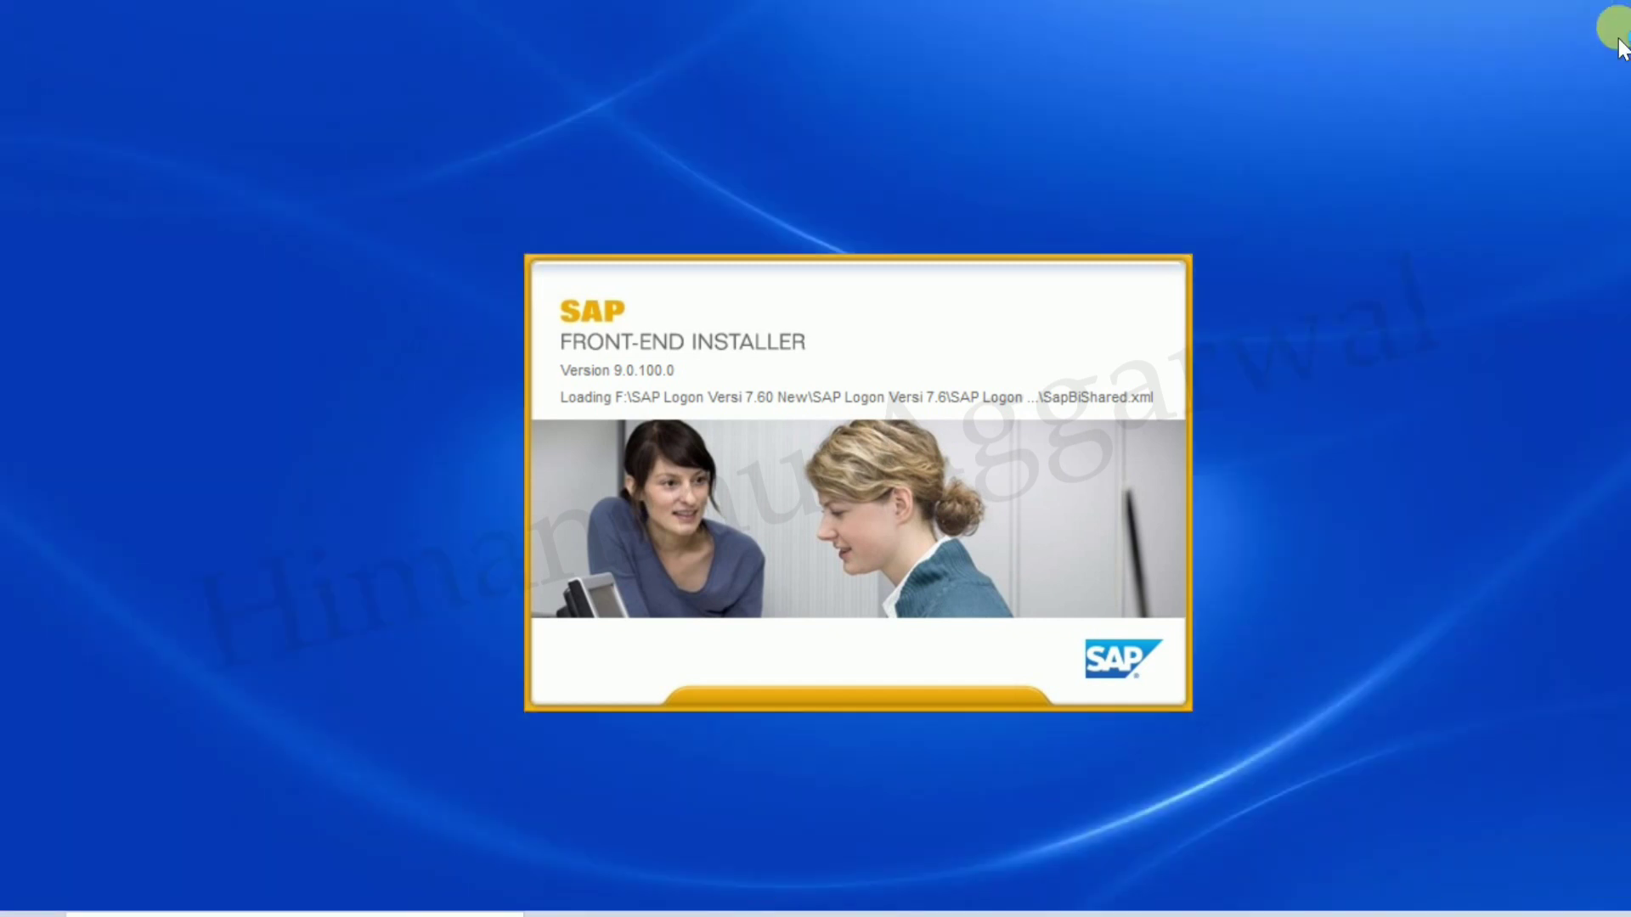
right_click(1483, 74)
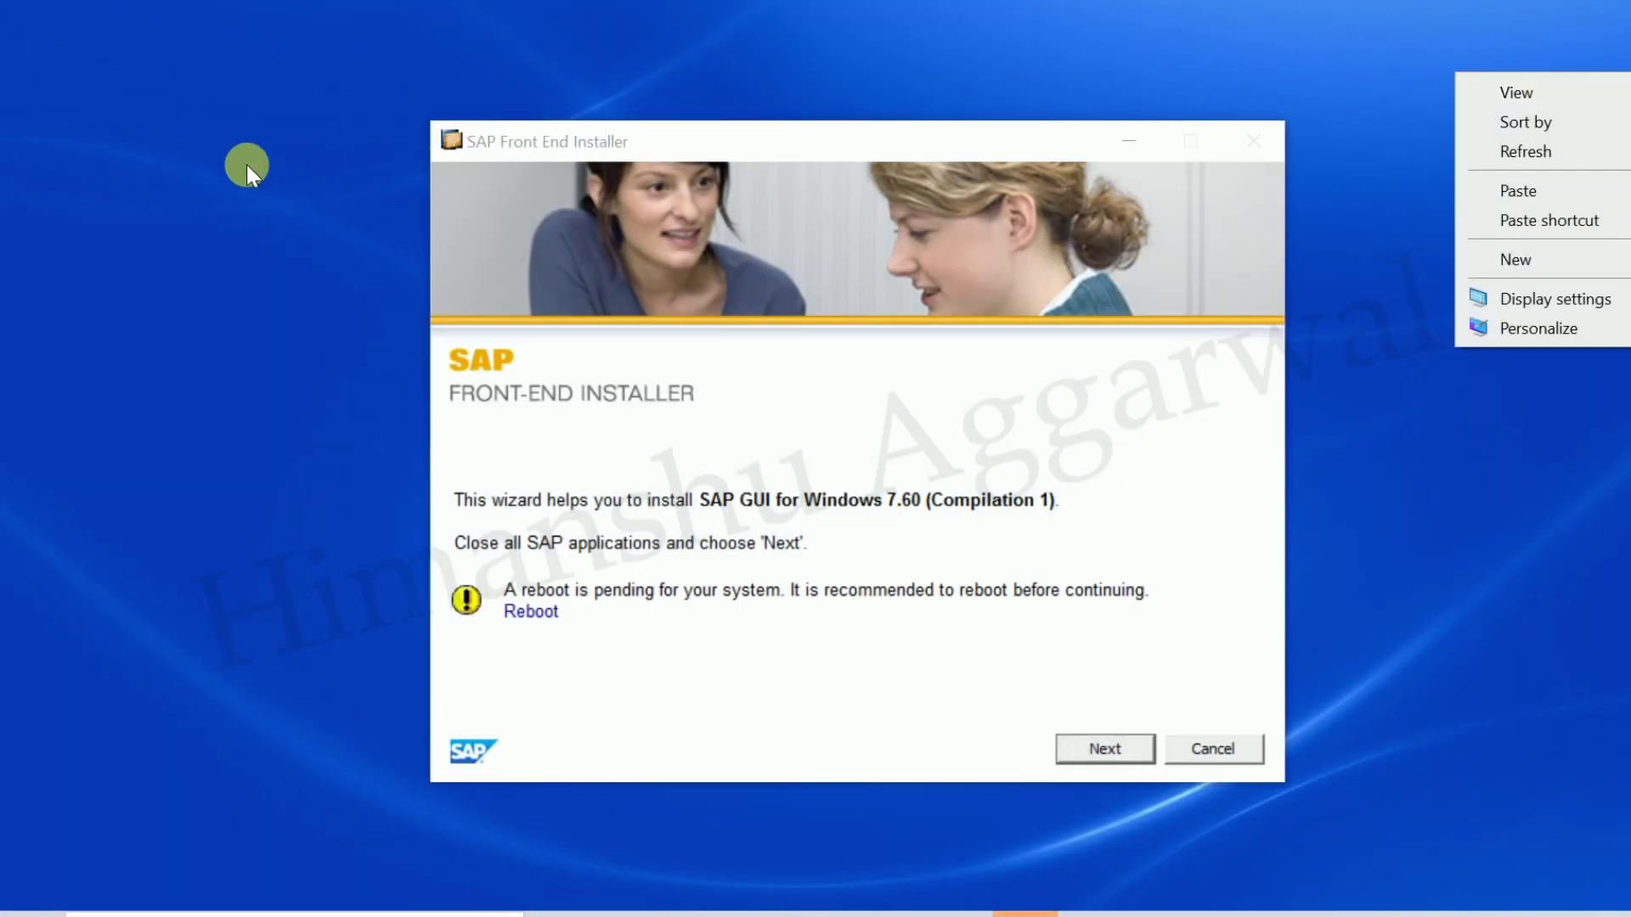
click(228, 219)
Step: Install SAP GUI for Windows 7.60 (Compilation 1) into the default target directory C:\Program Files (x86)\SAP\FrontEnd
click(1113, 747)
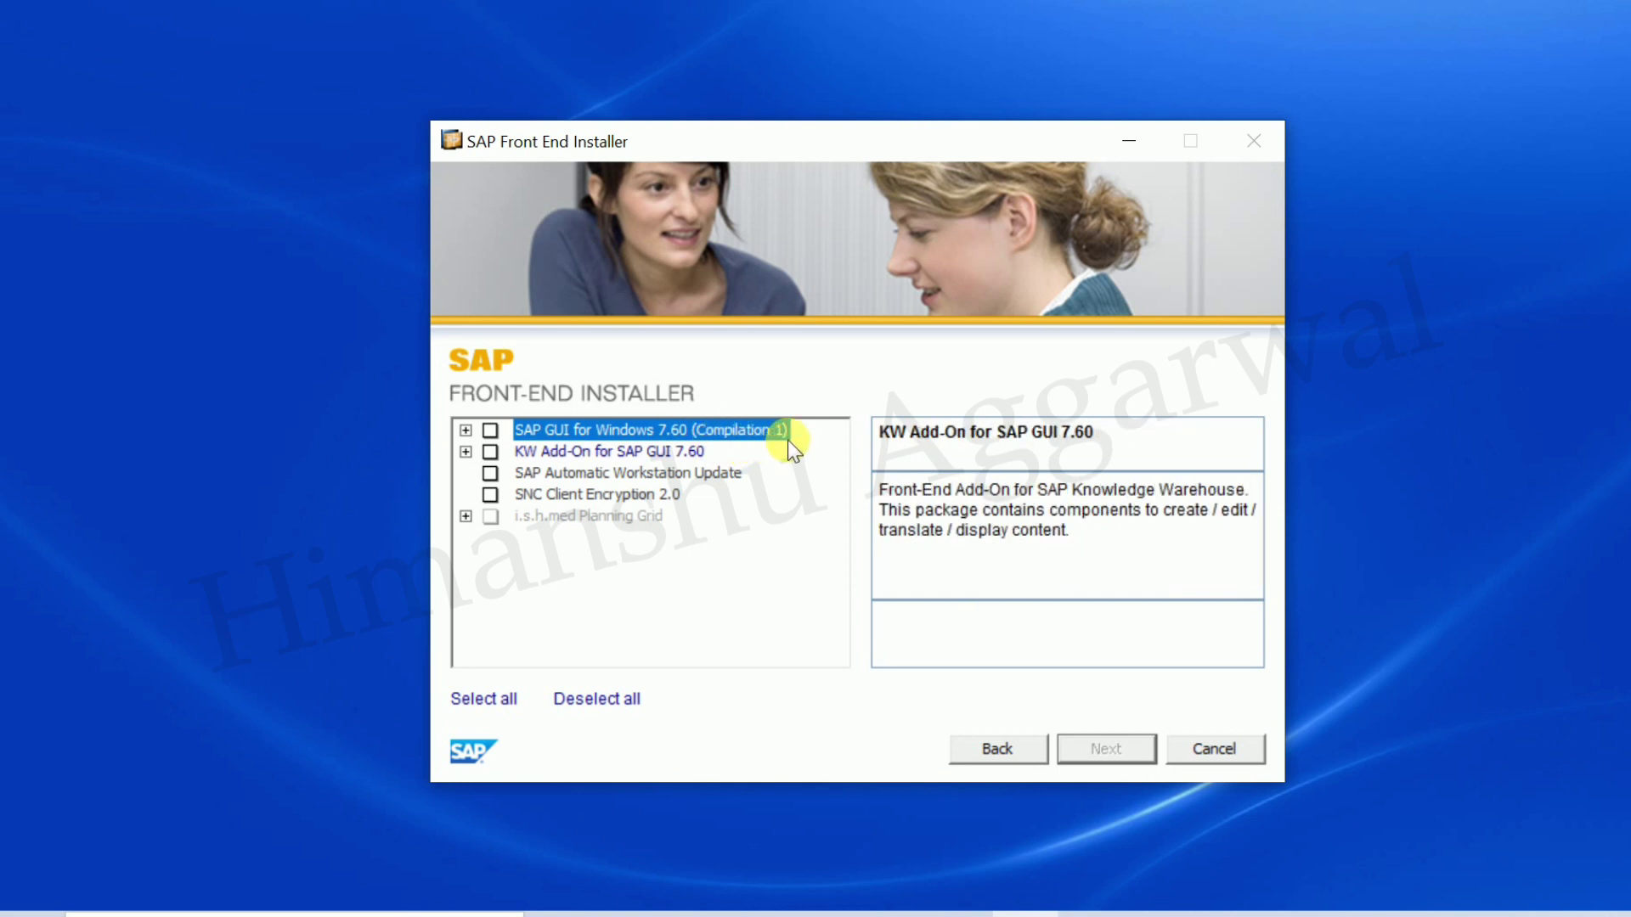
click(491, 430)
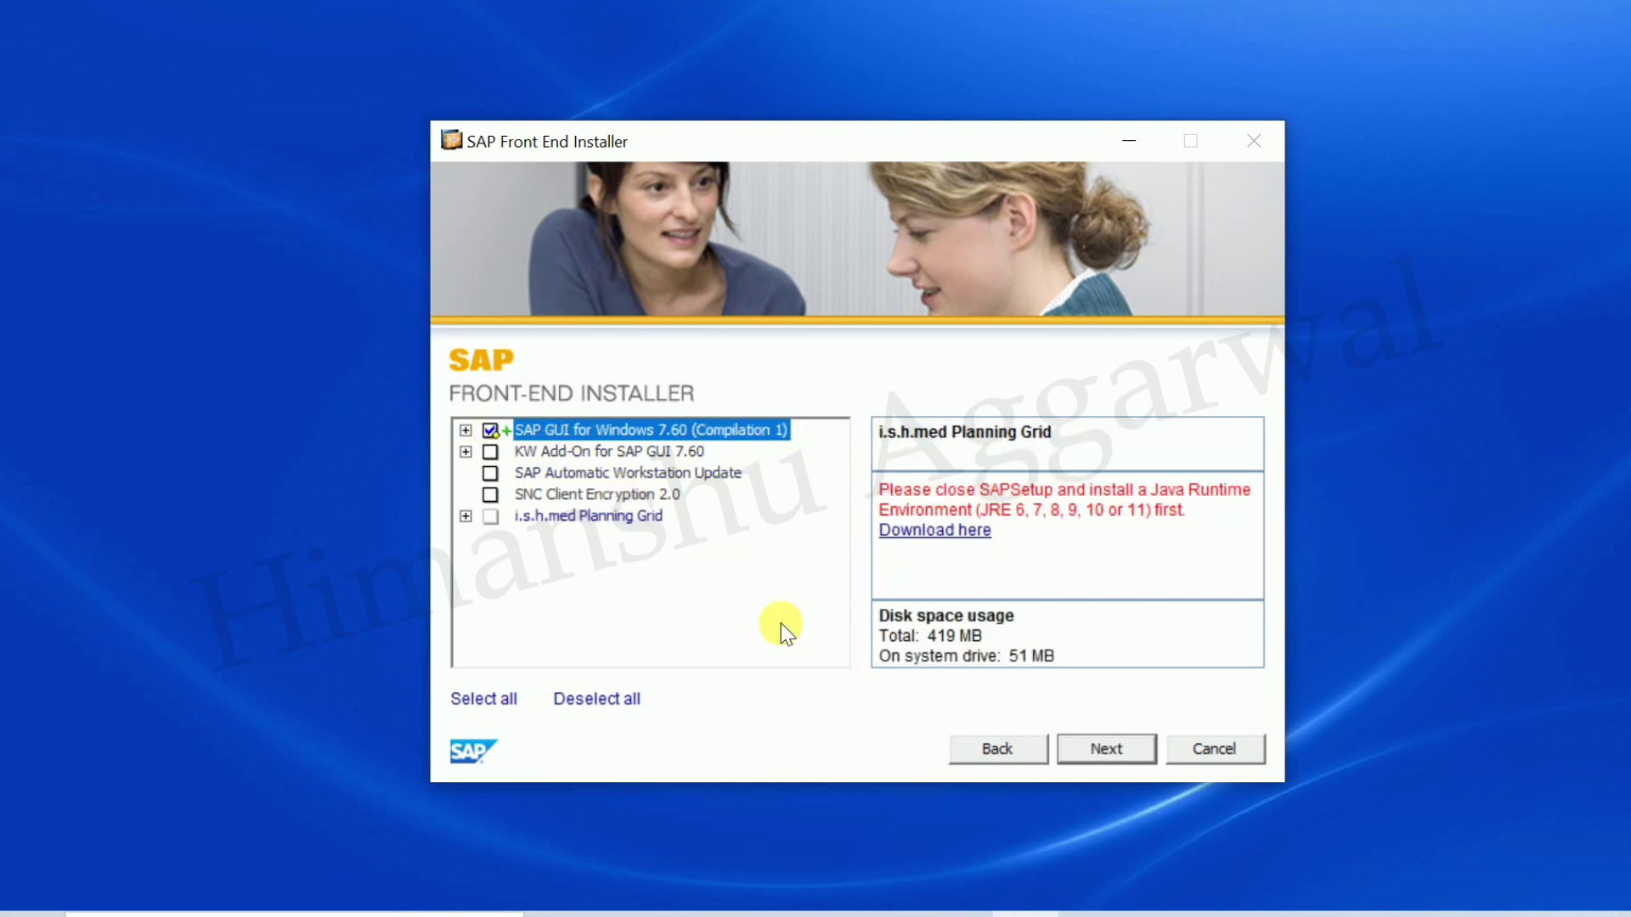
click(1101, 759)
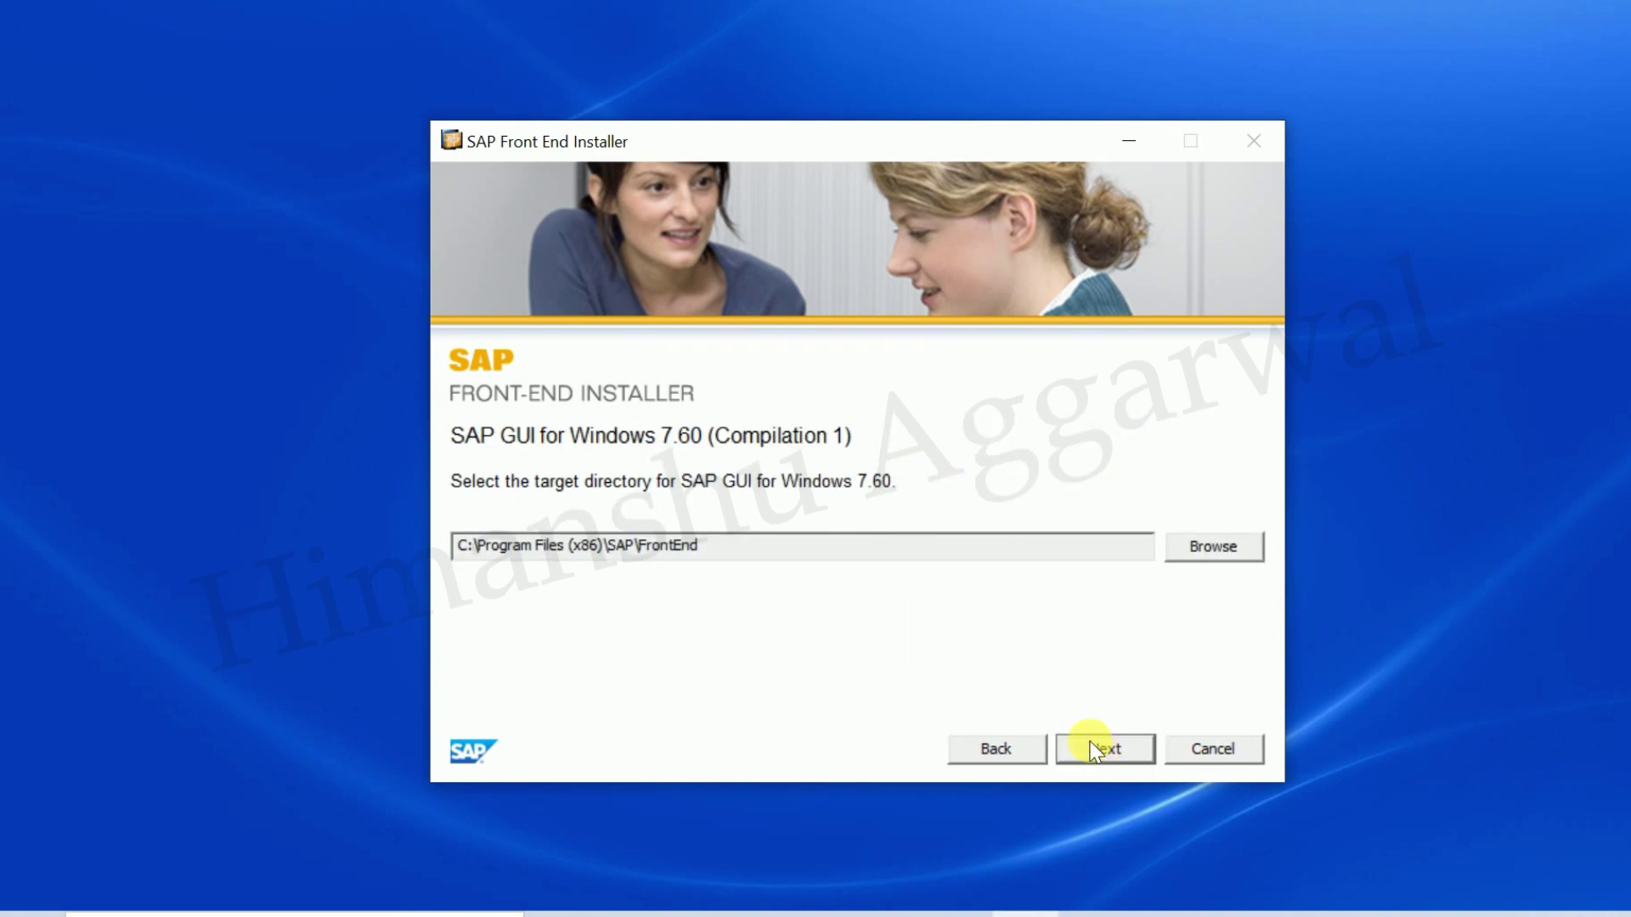
click(1099, 756)
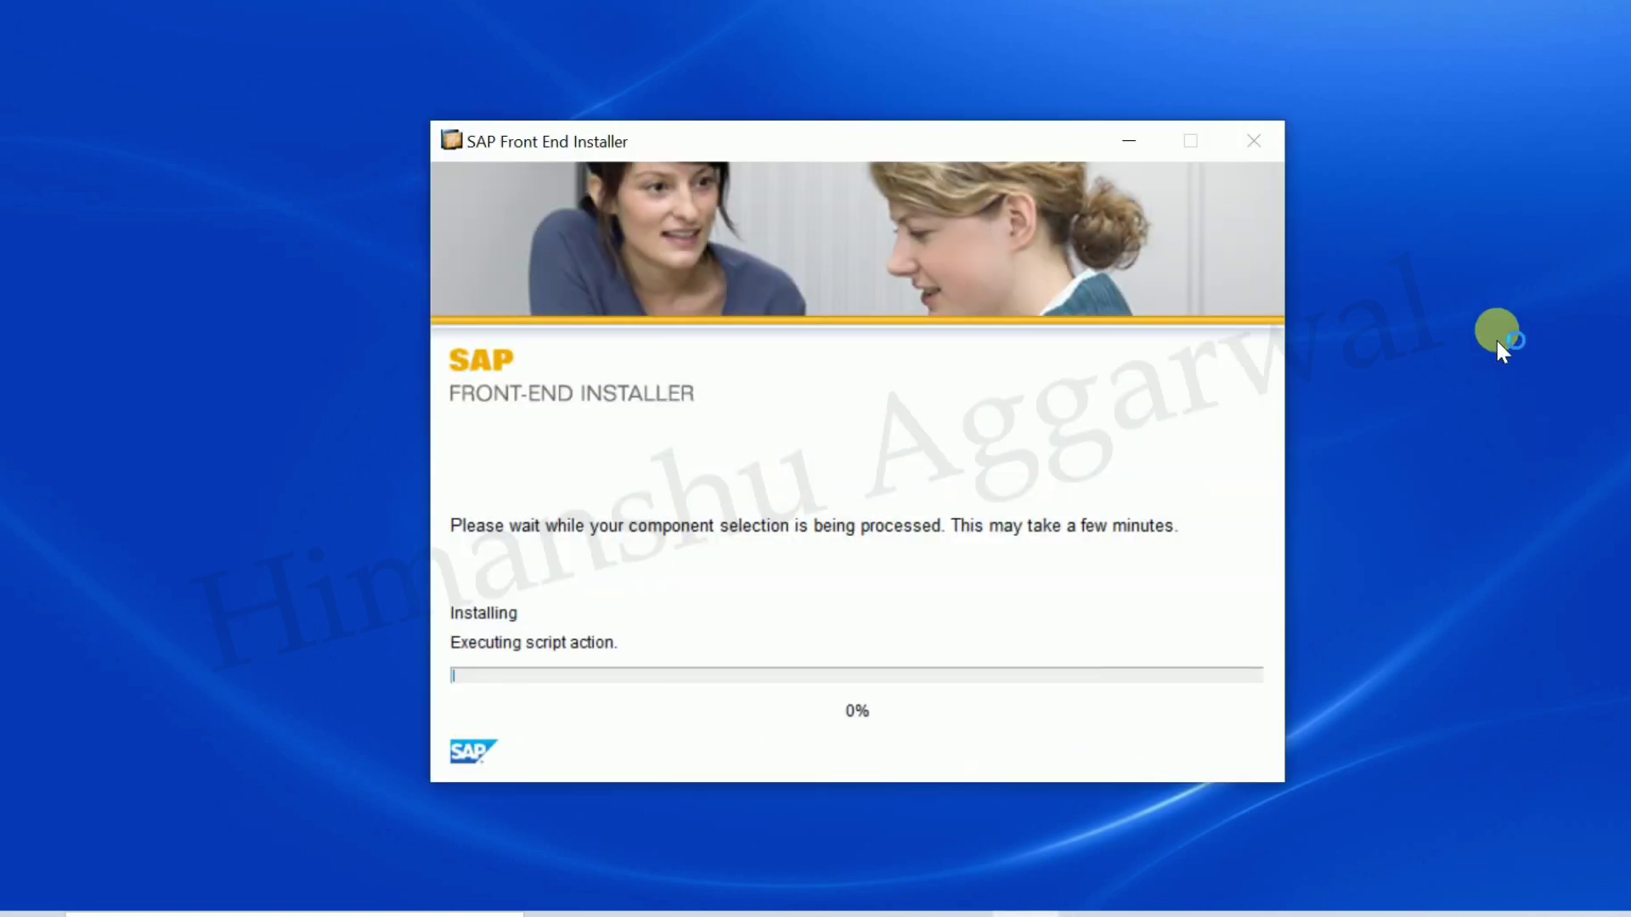
Step: Show the desktop icons and close the SAP Front End Installer without rebooting once the installation ends
right_click(1489, 248)
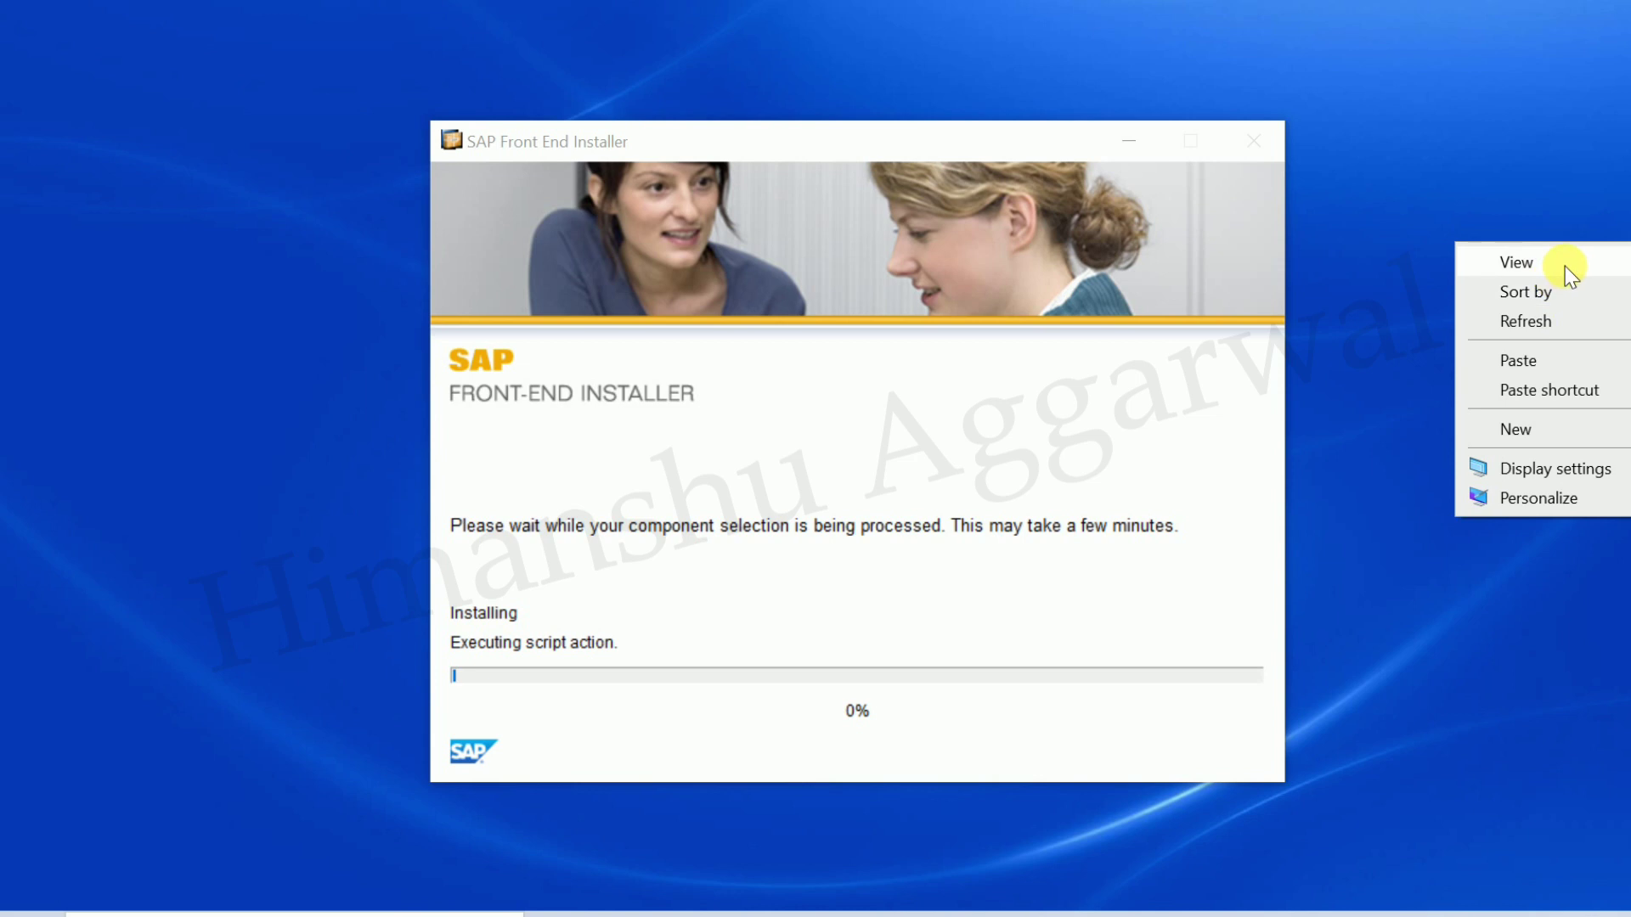
mouse_move(1565, 267)
click(1326, 433)
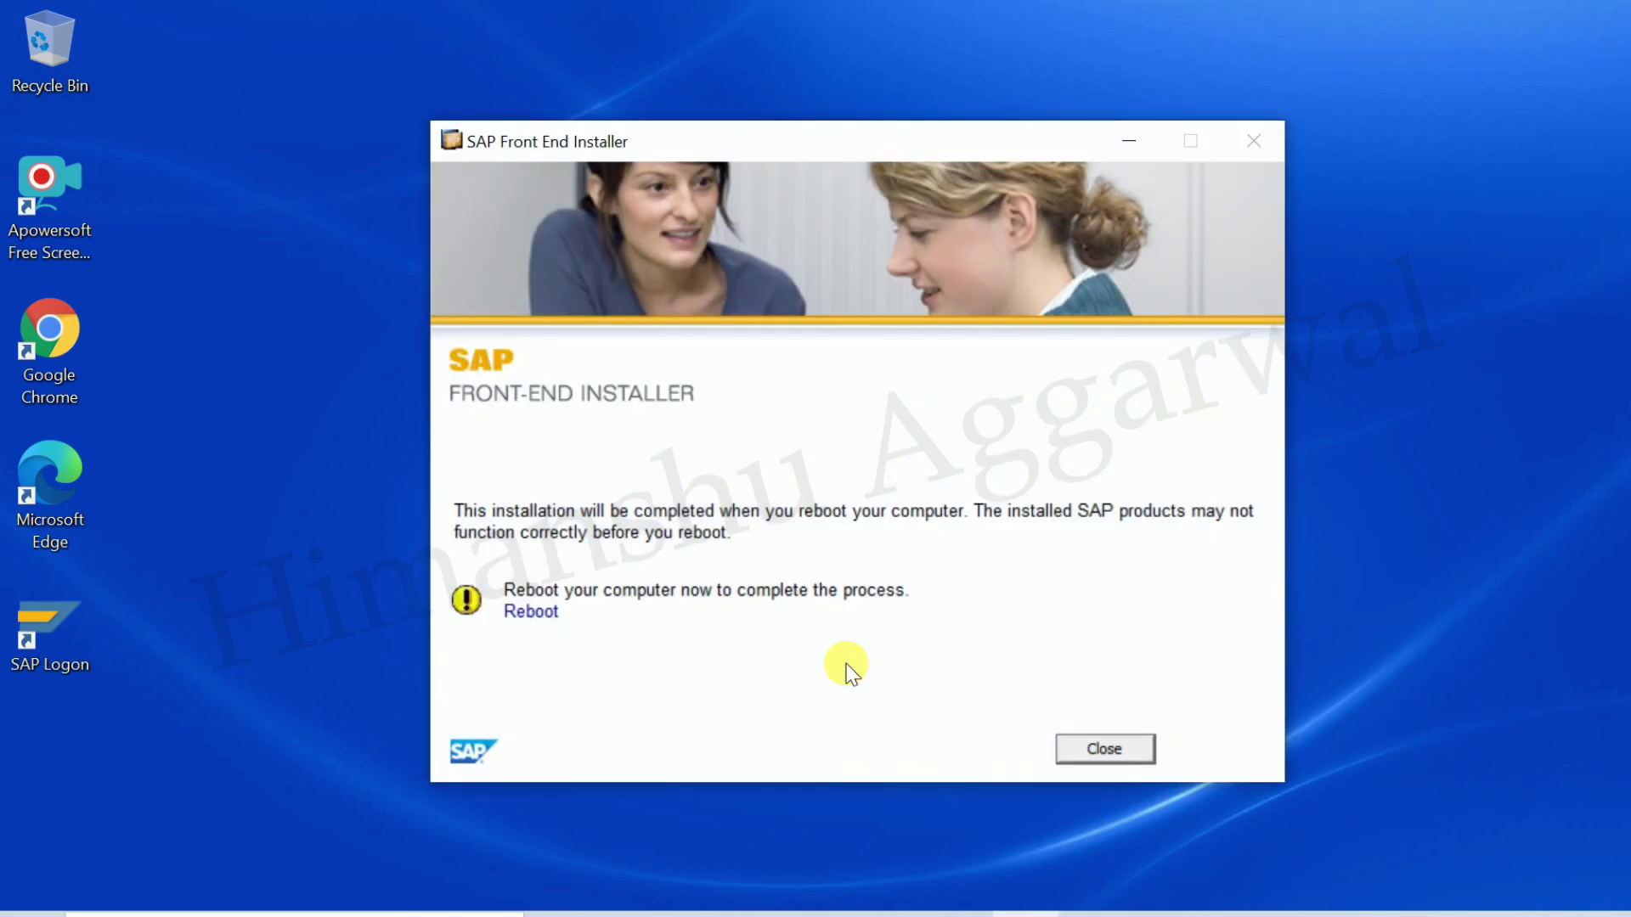
click(1116, 754)
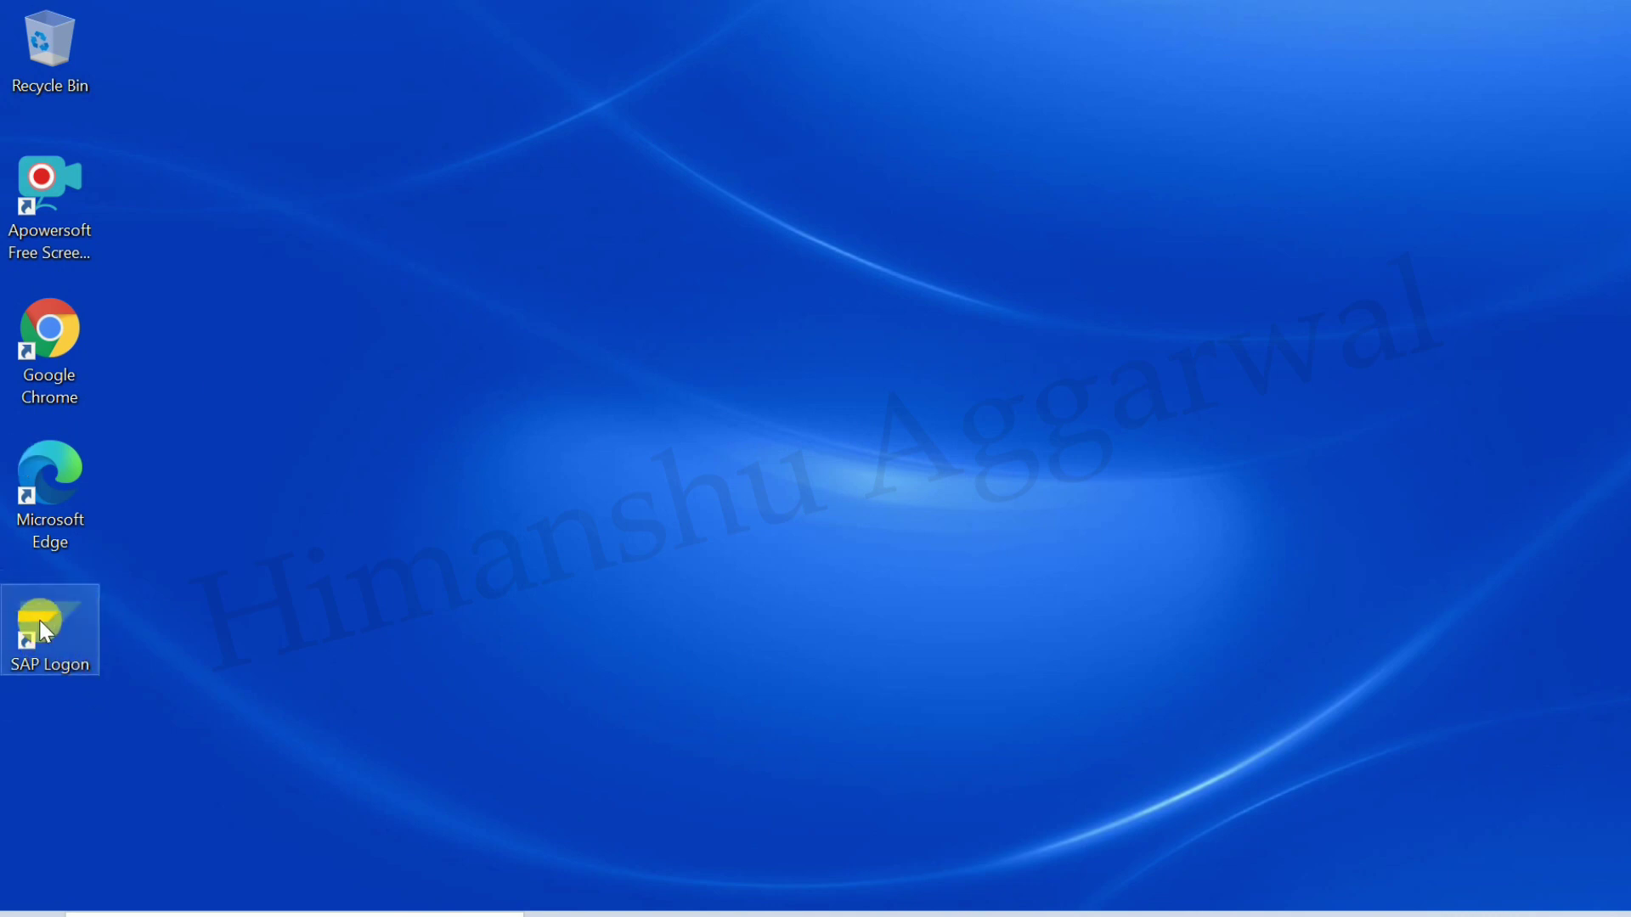
Step: Launch SAP Logon from the desktop, allow saplogon.exe to run, and move and enlarge its window
double_click(39, 620)
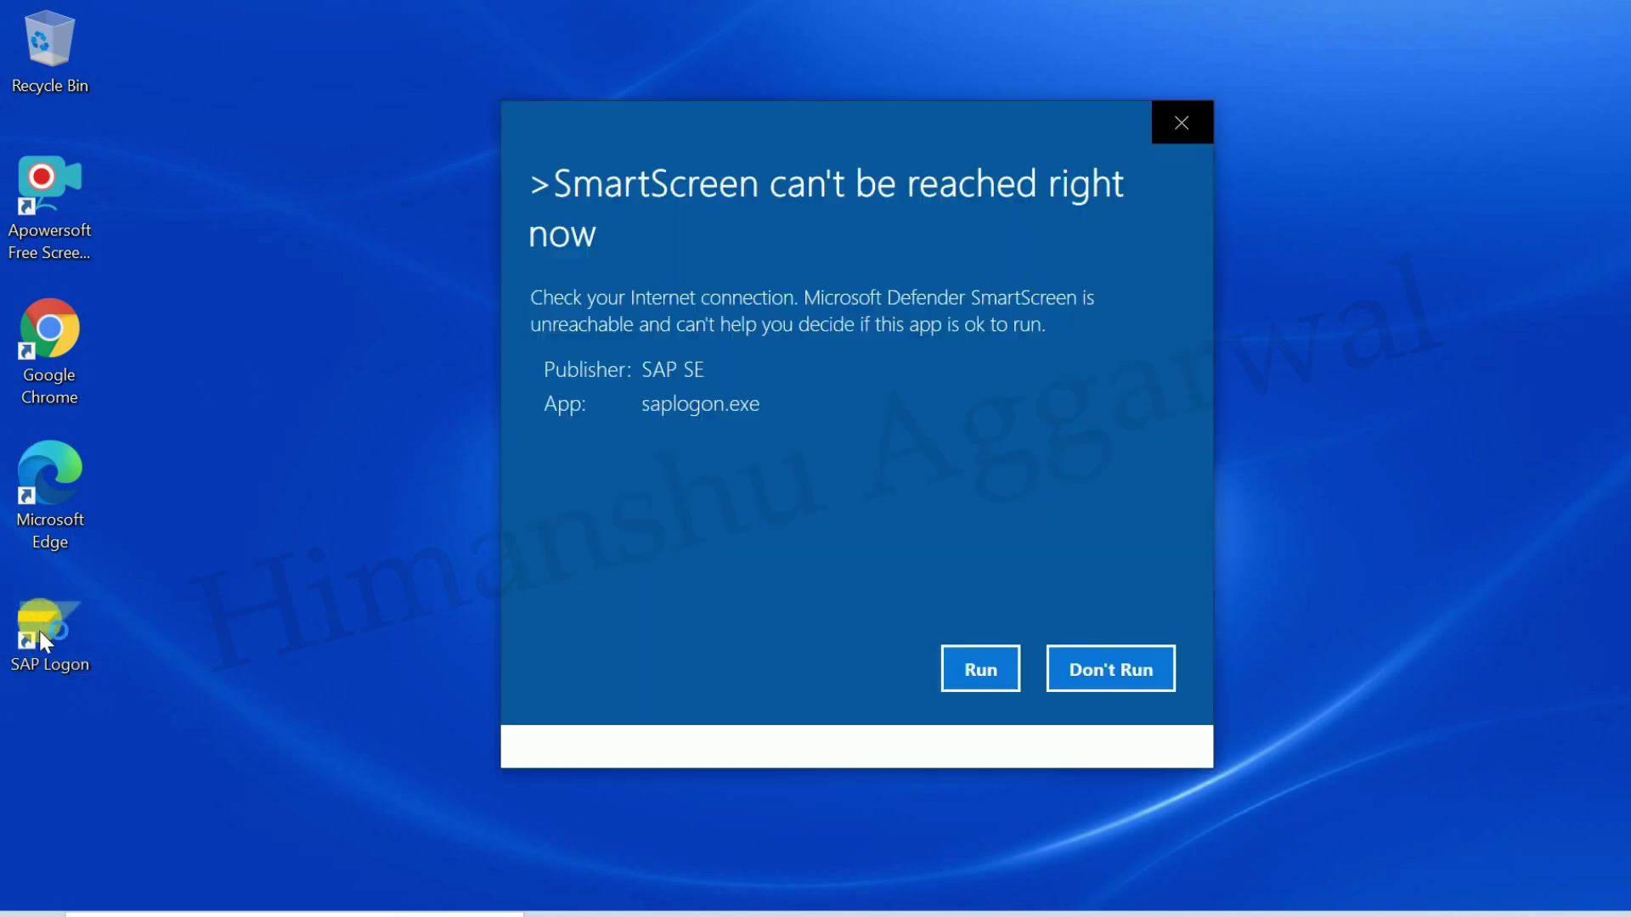
click(967, 714)
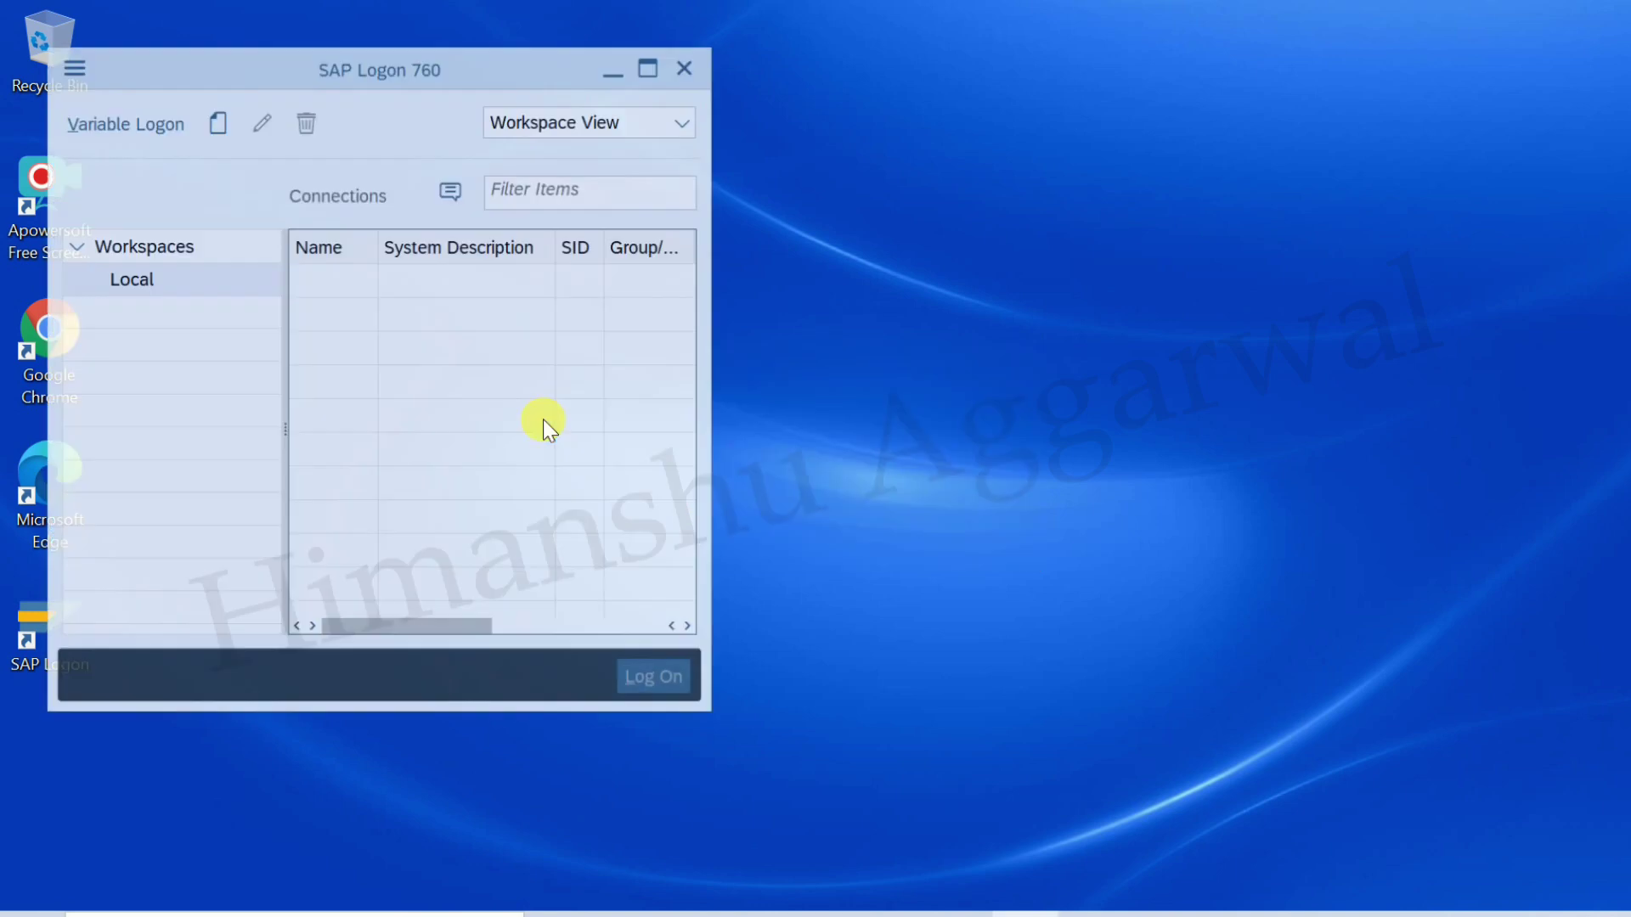
drag(398, 68, 802, 101)
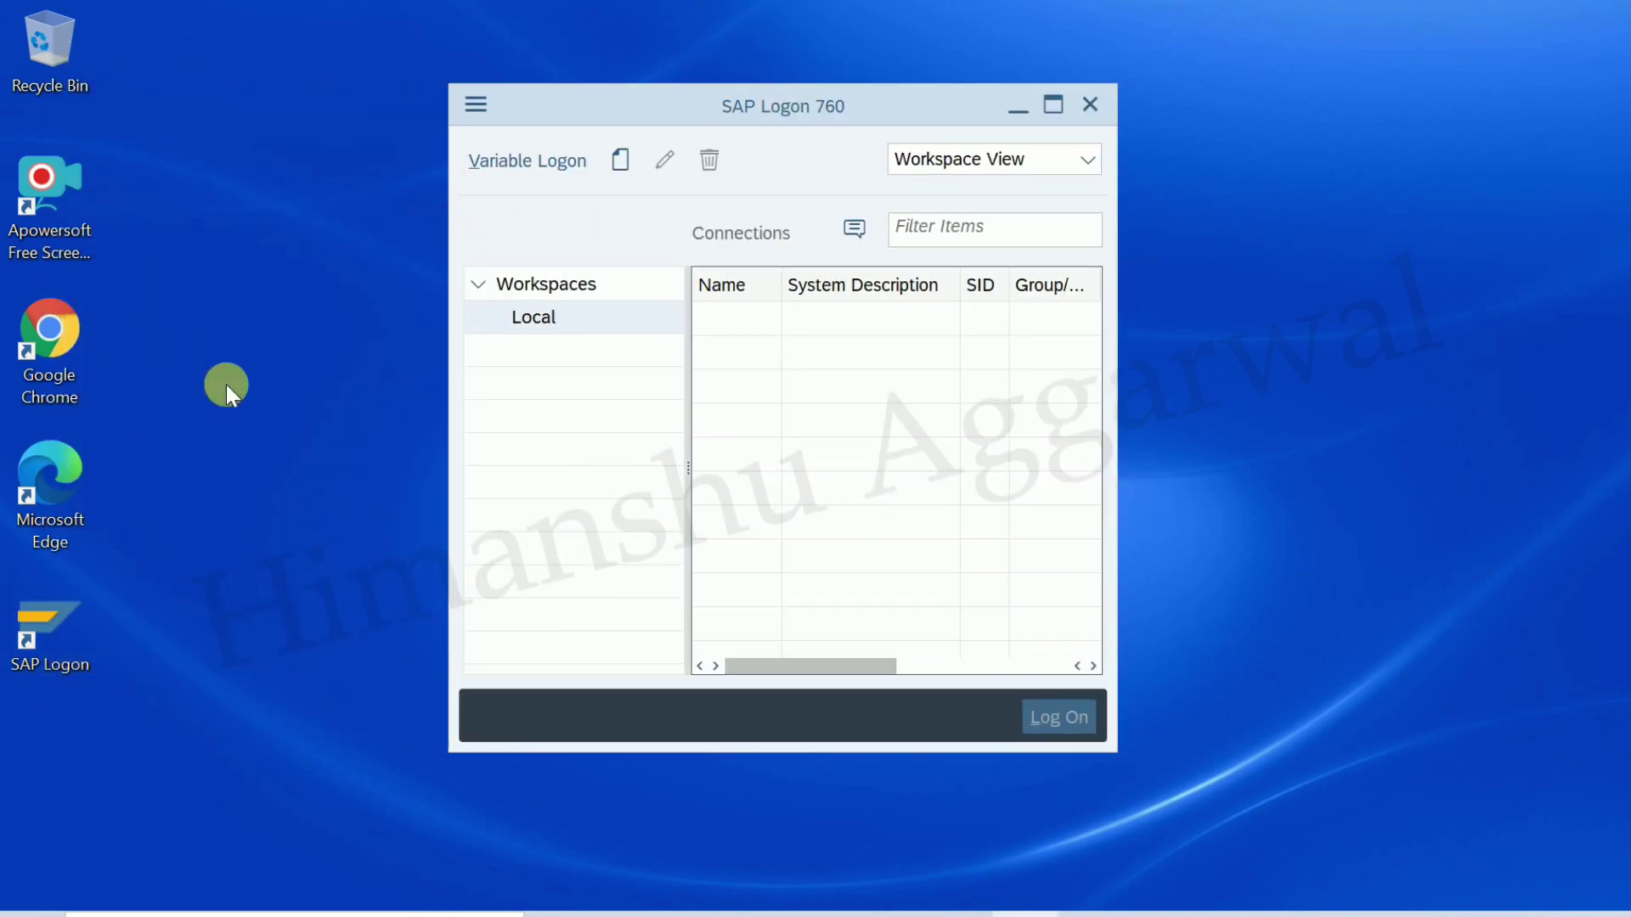
drag(1101, 761, 1212, 807)
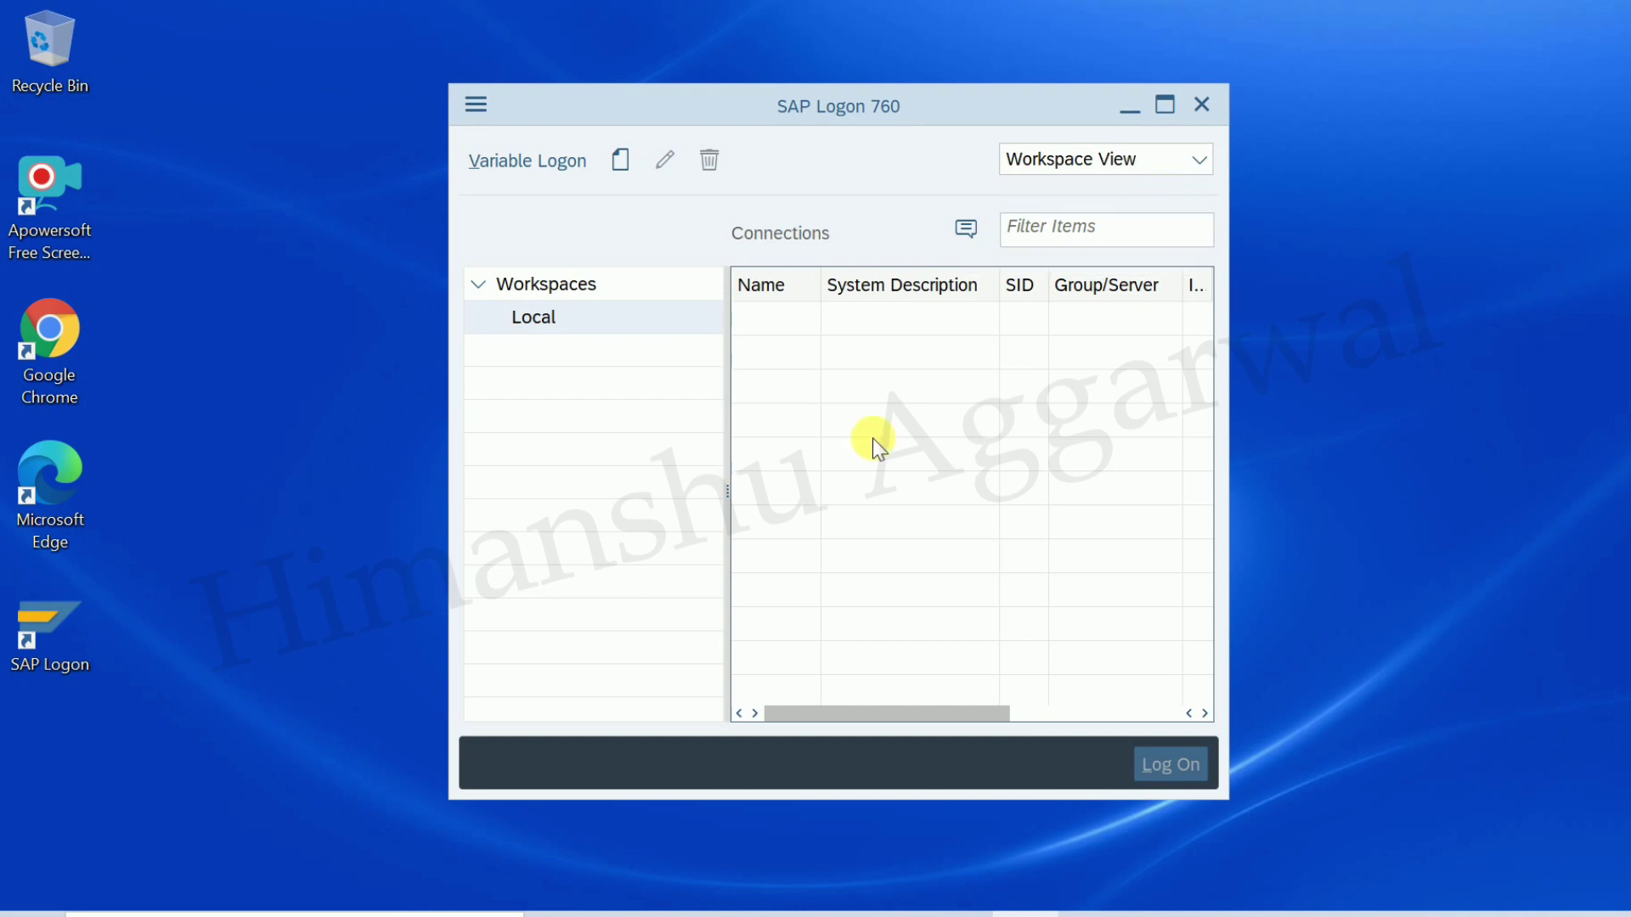
click(620, 161)
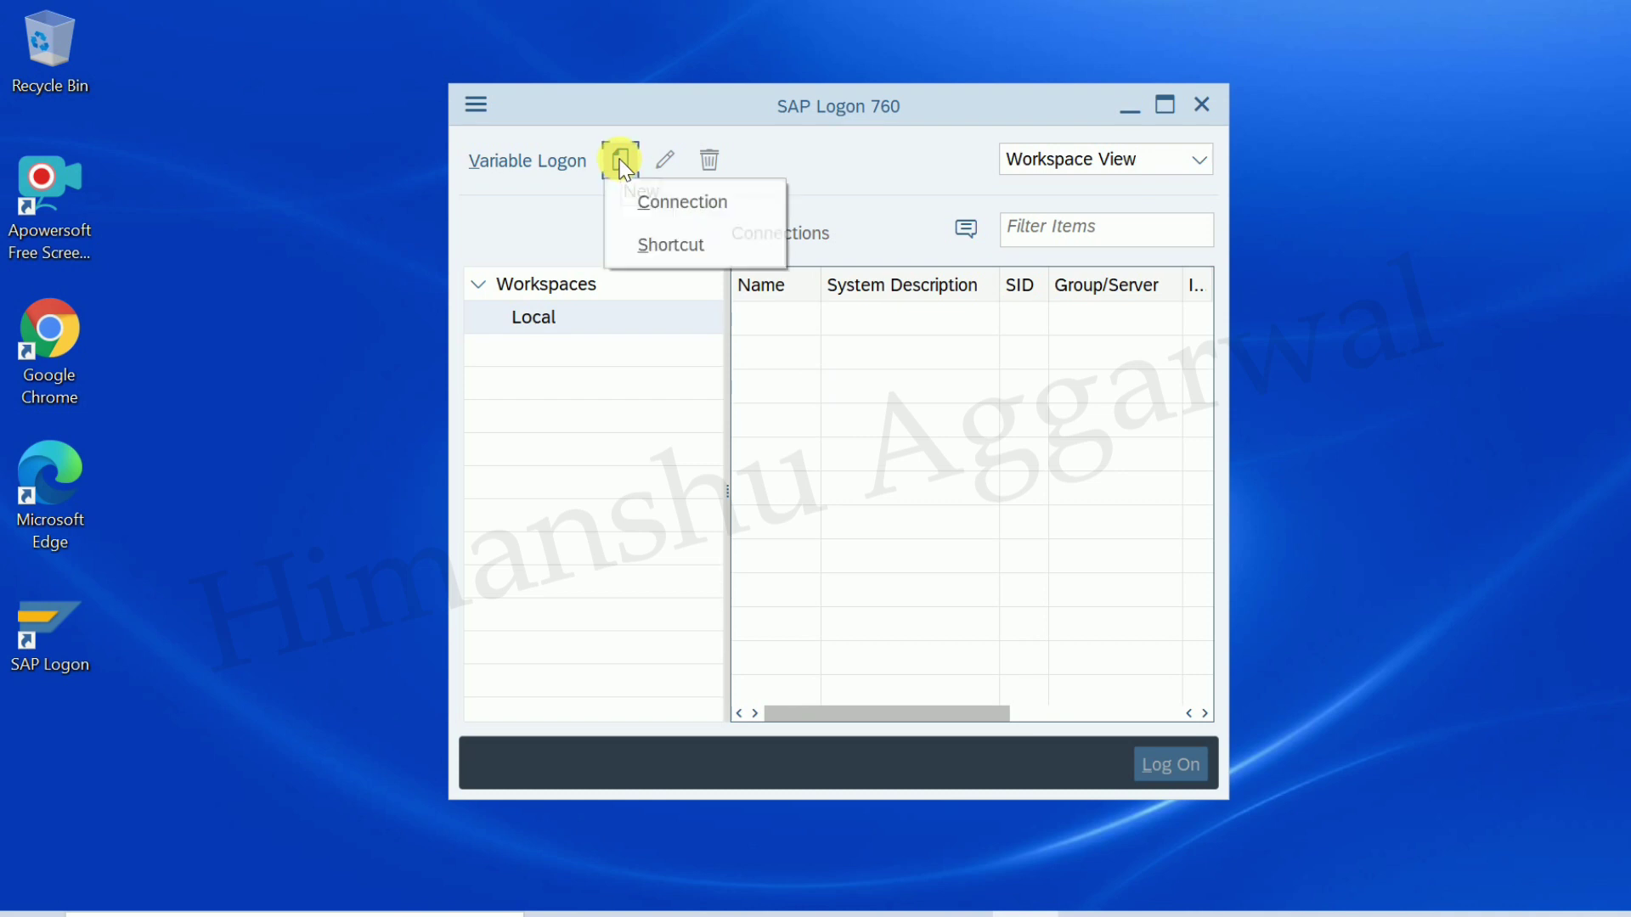
click(658, 201)
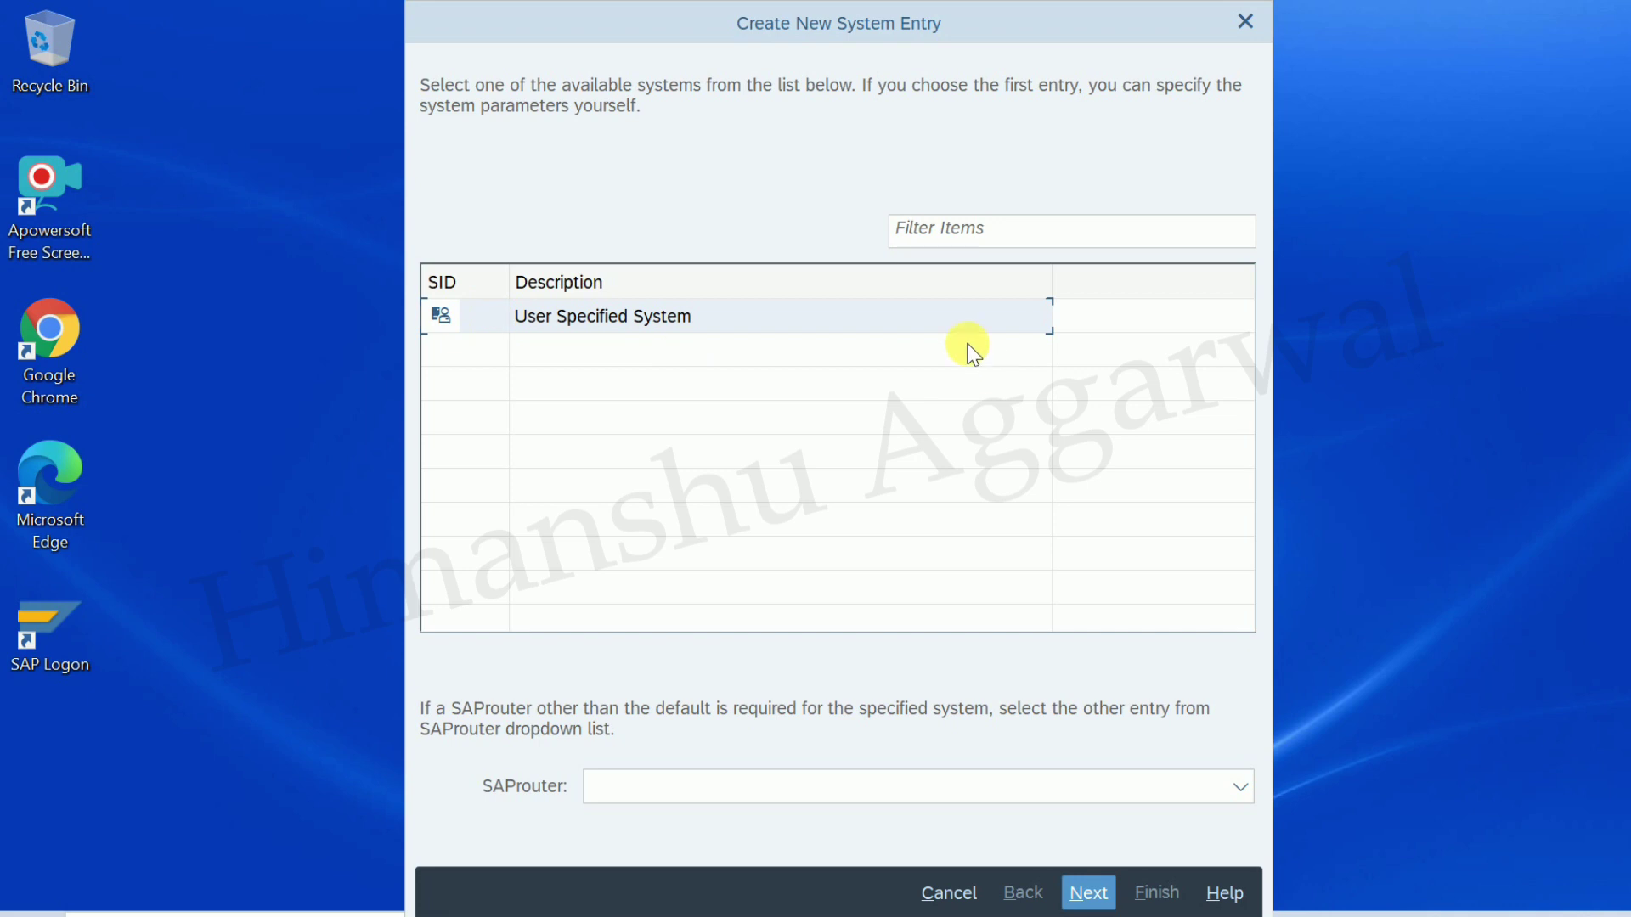
click(1249, 19)
Step: Create a new connection entry for a User Specified System and continue to its system connection parameters
click(620, 163)
click(676, 202)
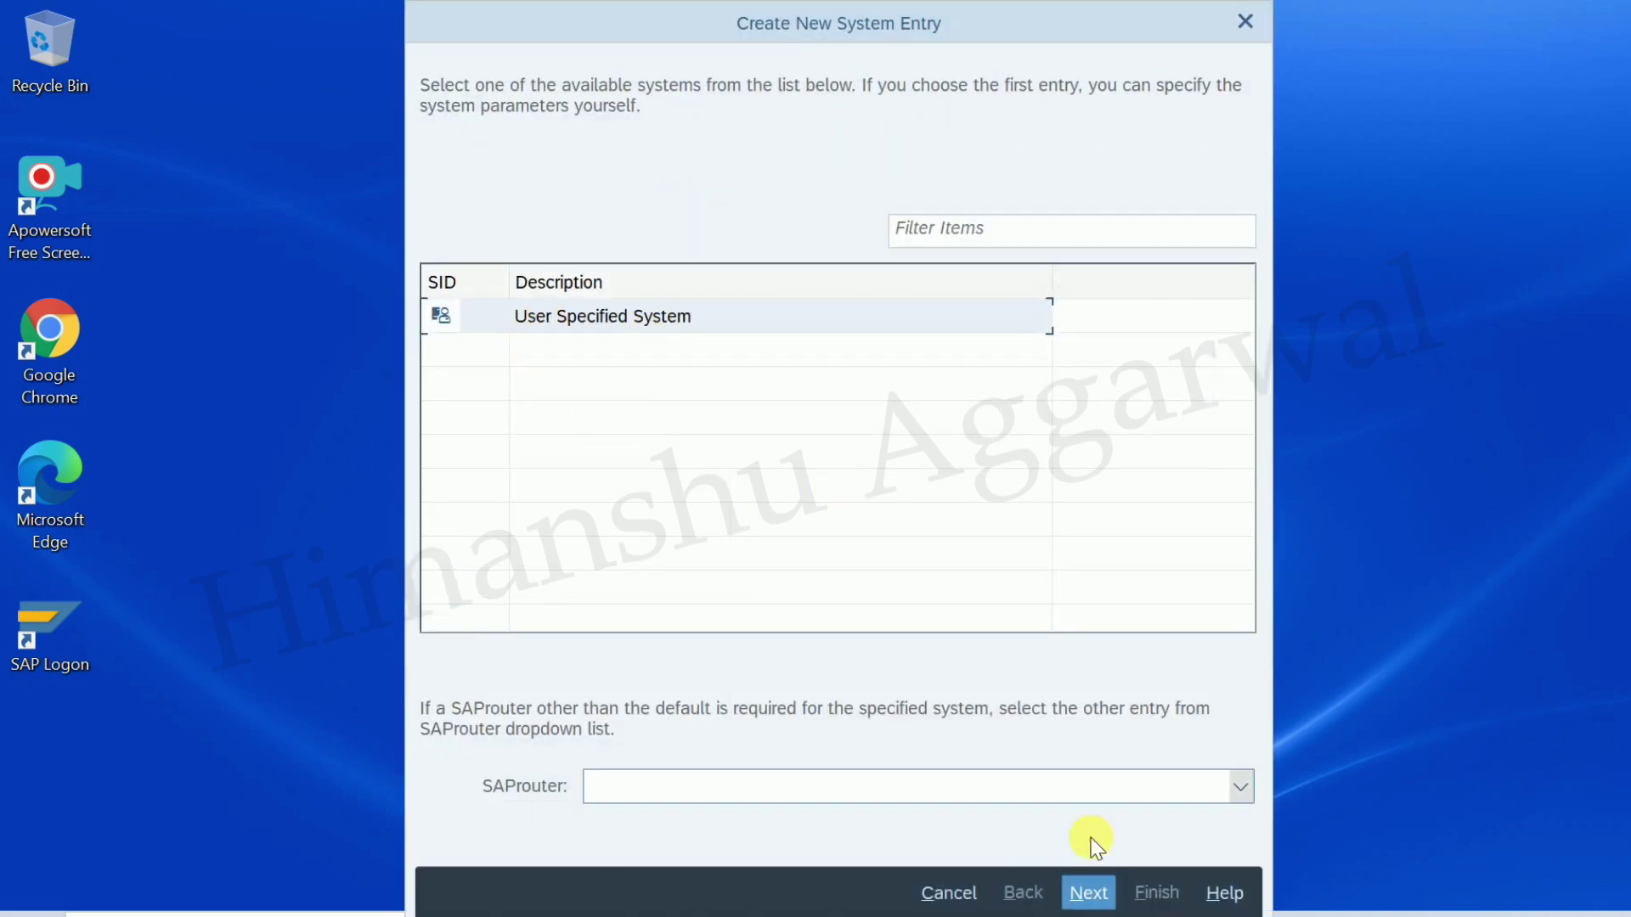
click(1084, 894)
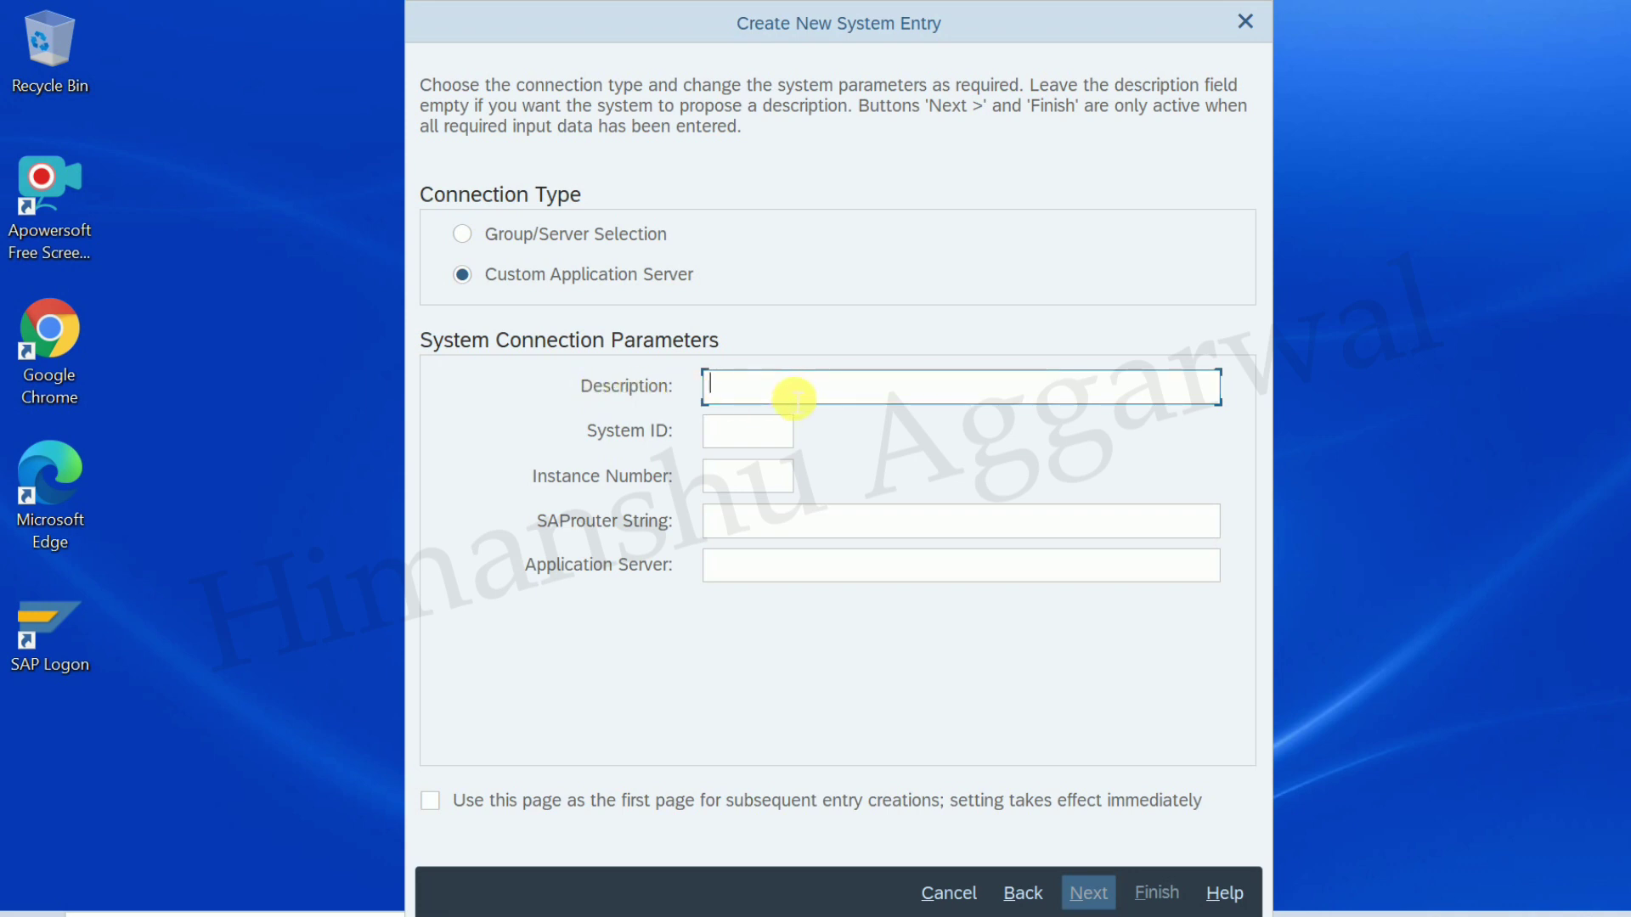
Step: Fill in the connection with description S4Hana, system ID S4H, instance number 30 and application server 122.160.79.66
text(S4Hana)
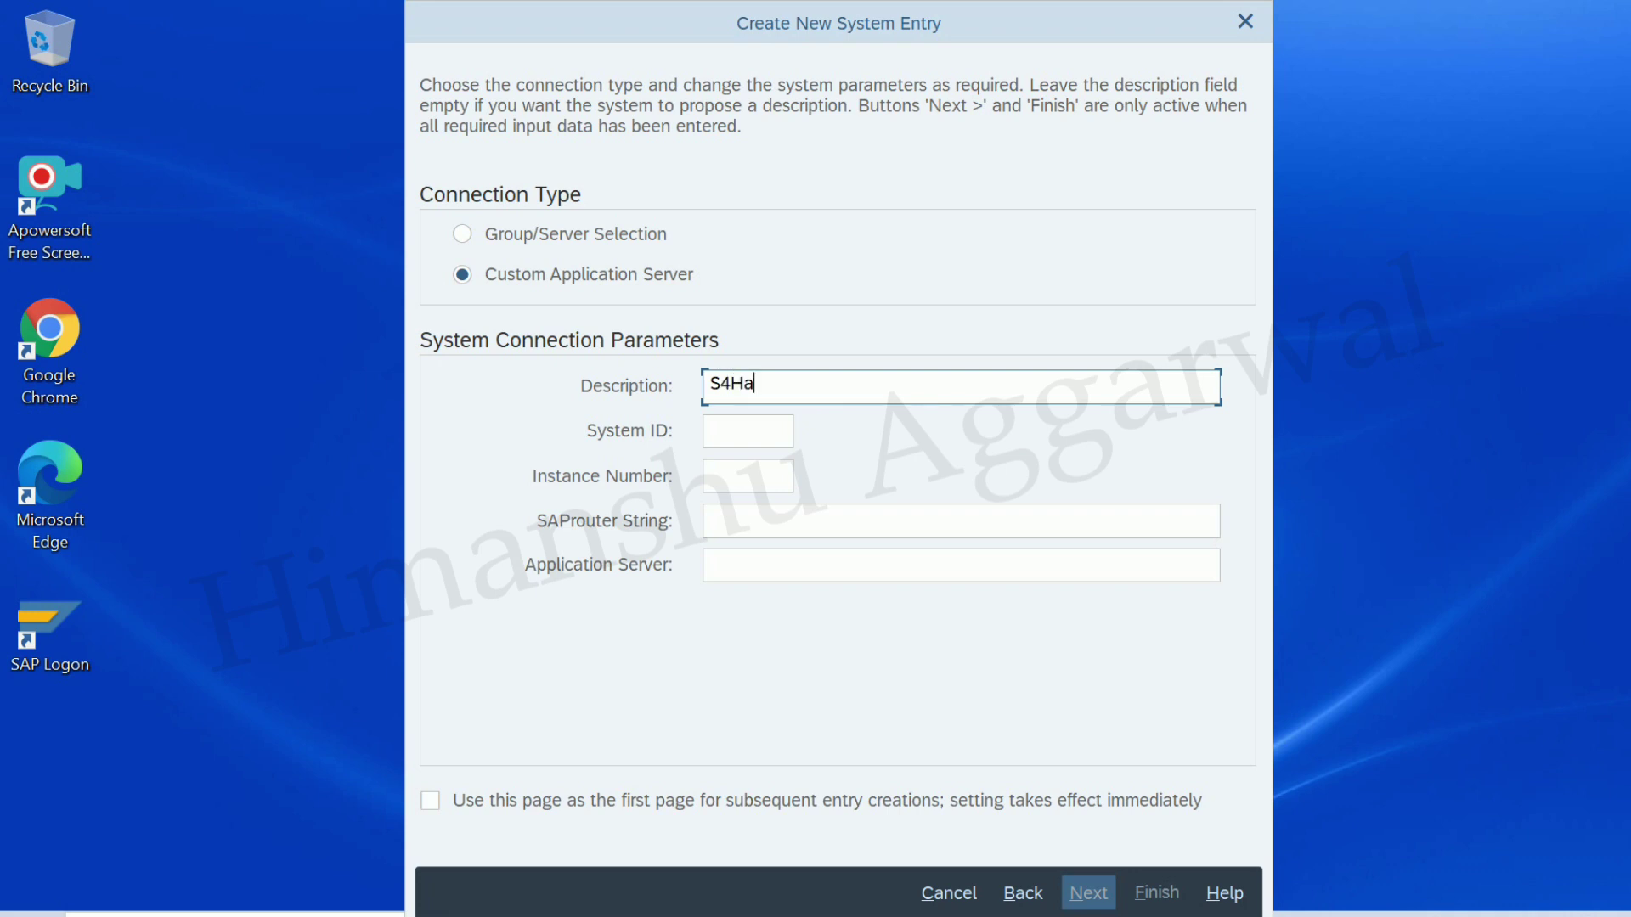
click(754, 441)
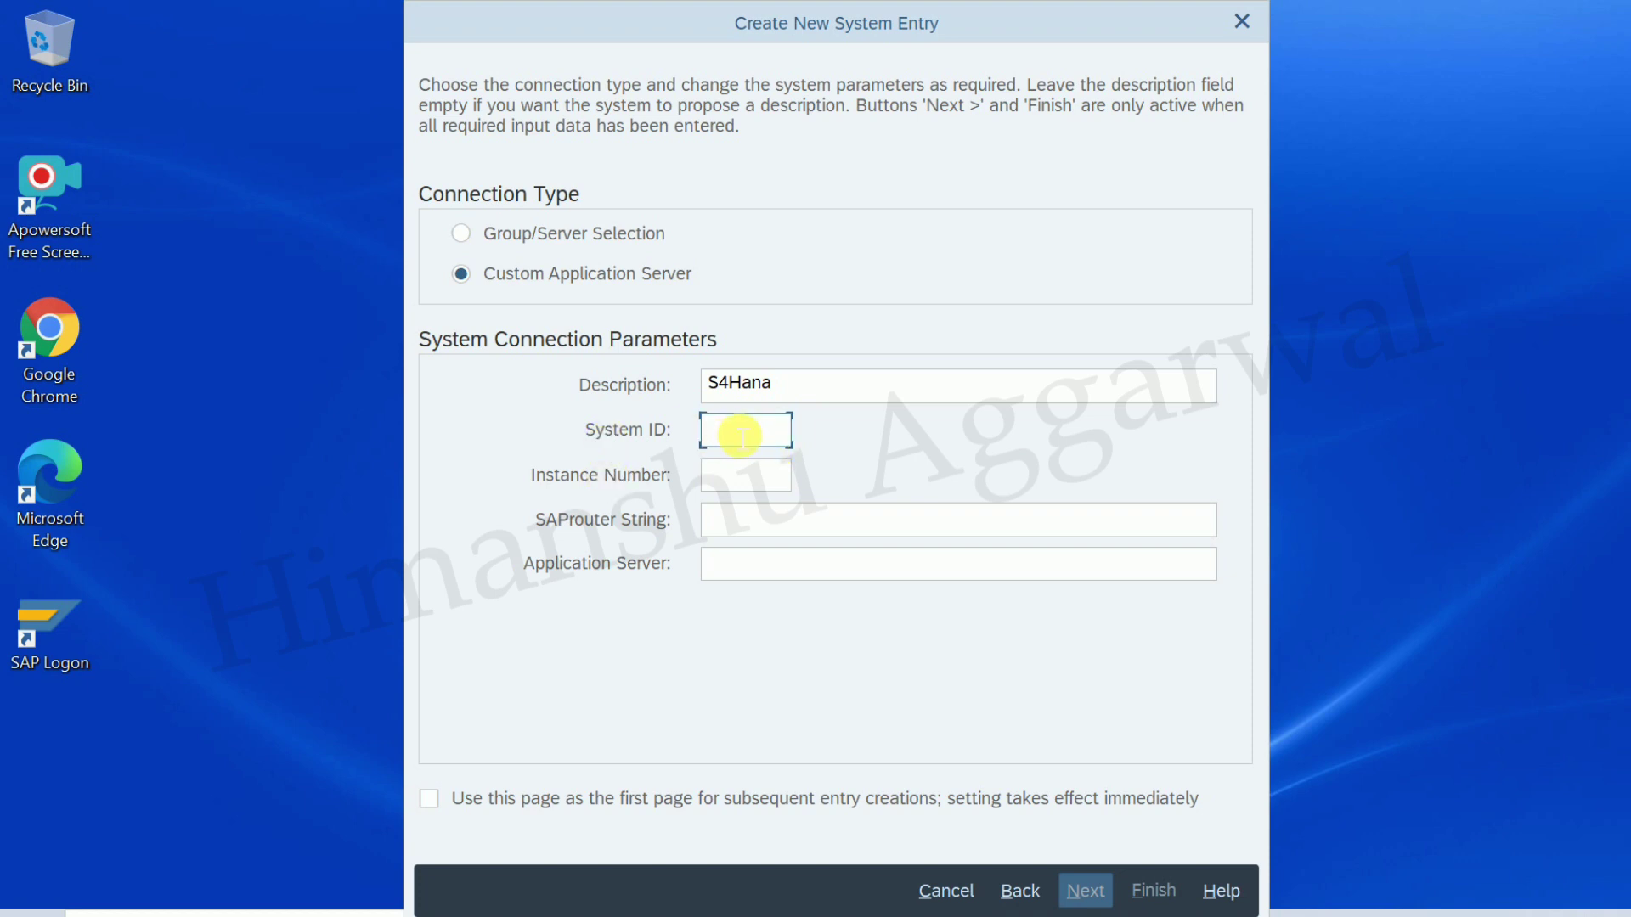
text(S4H)
click(755, 480)
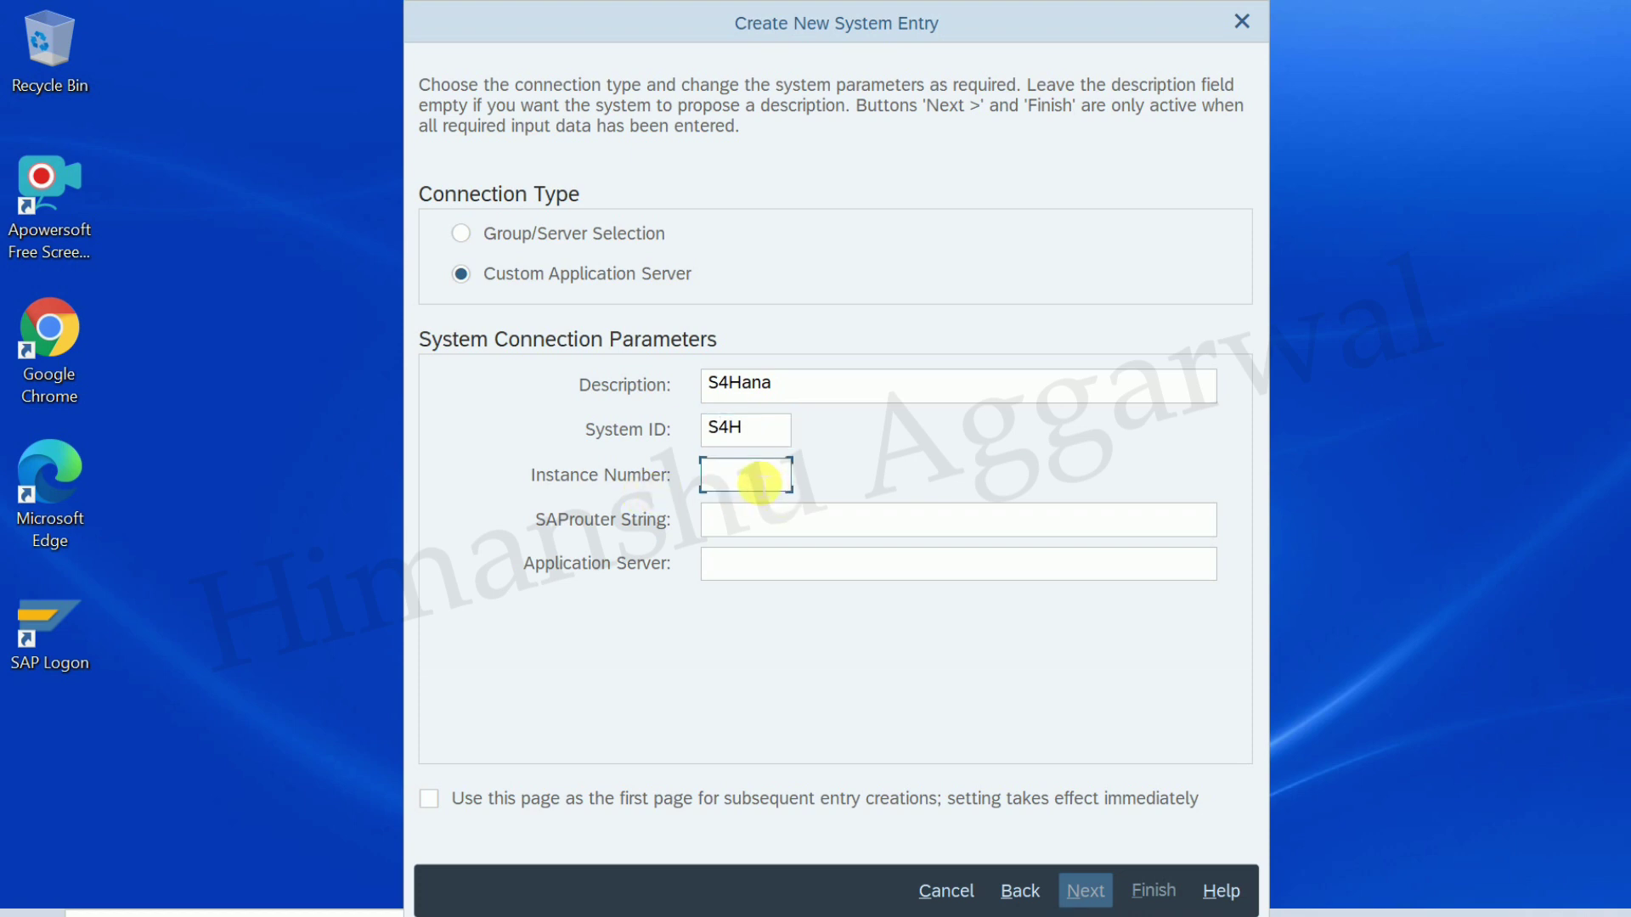
text(30)
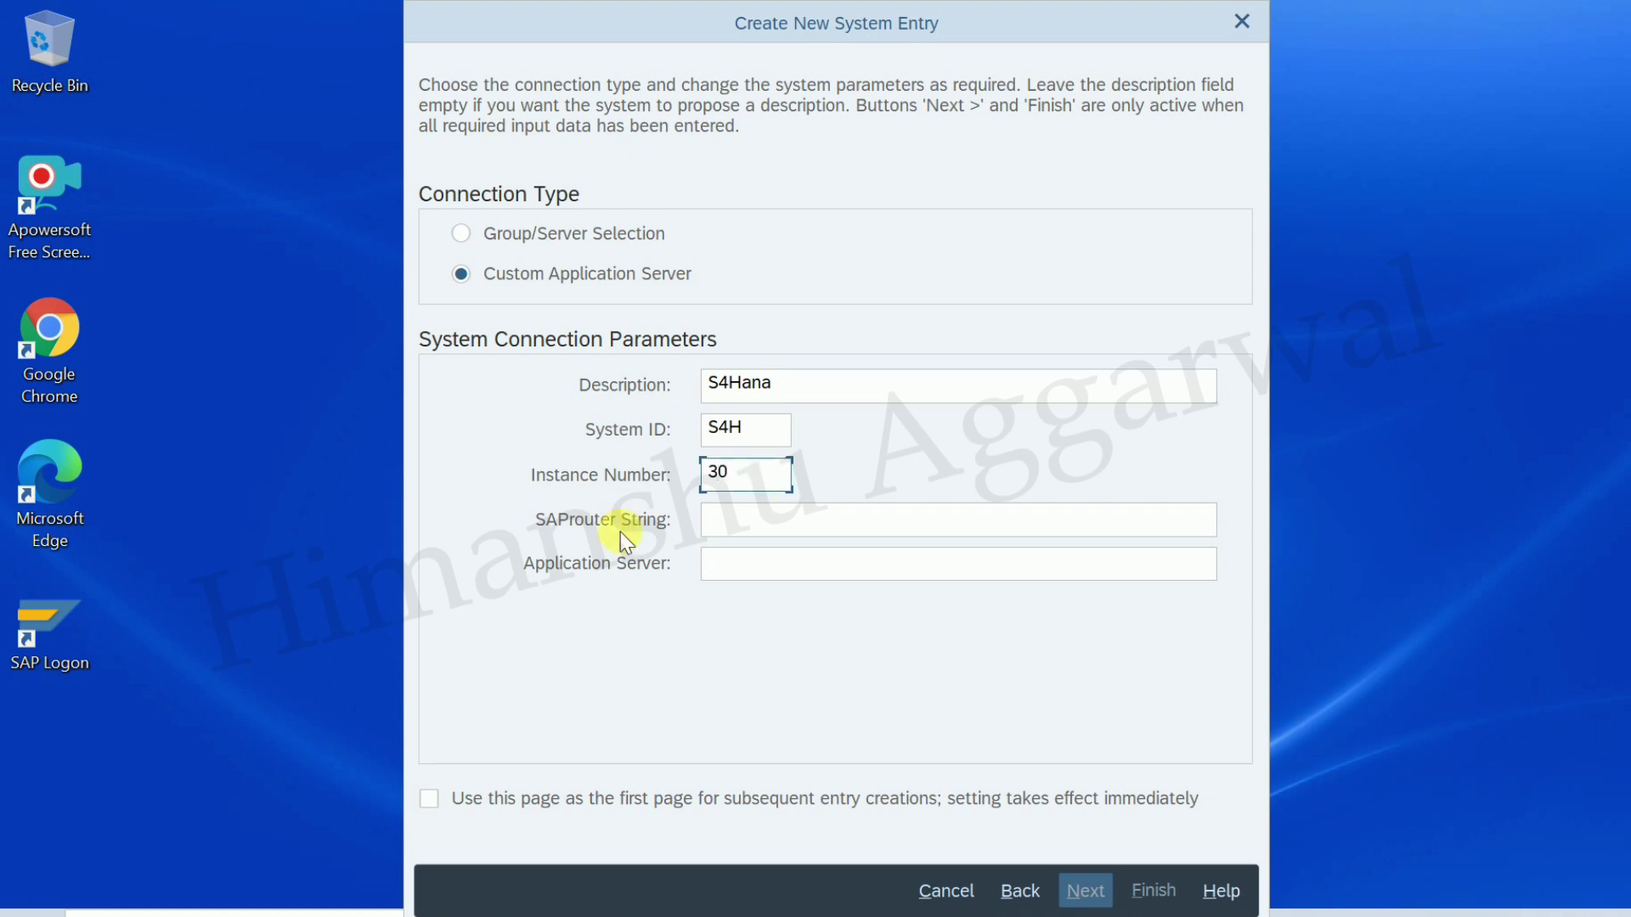
click(762, 567)
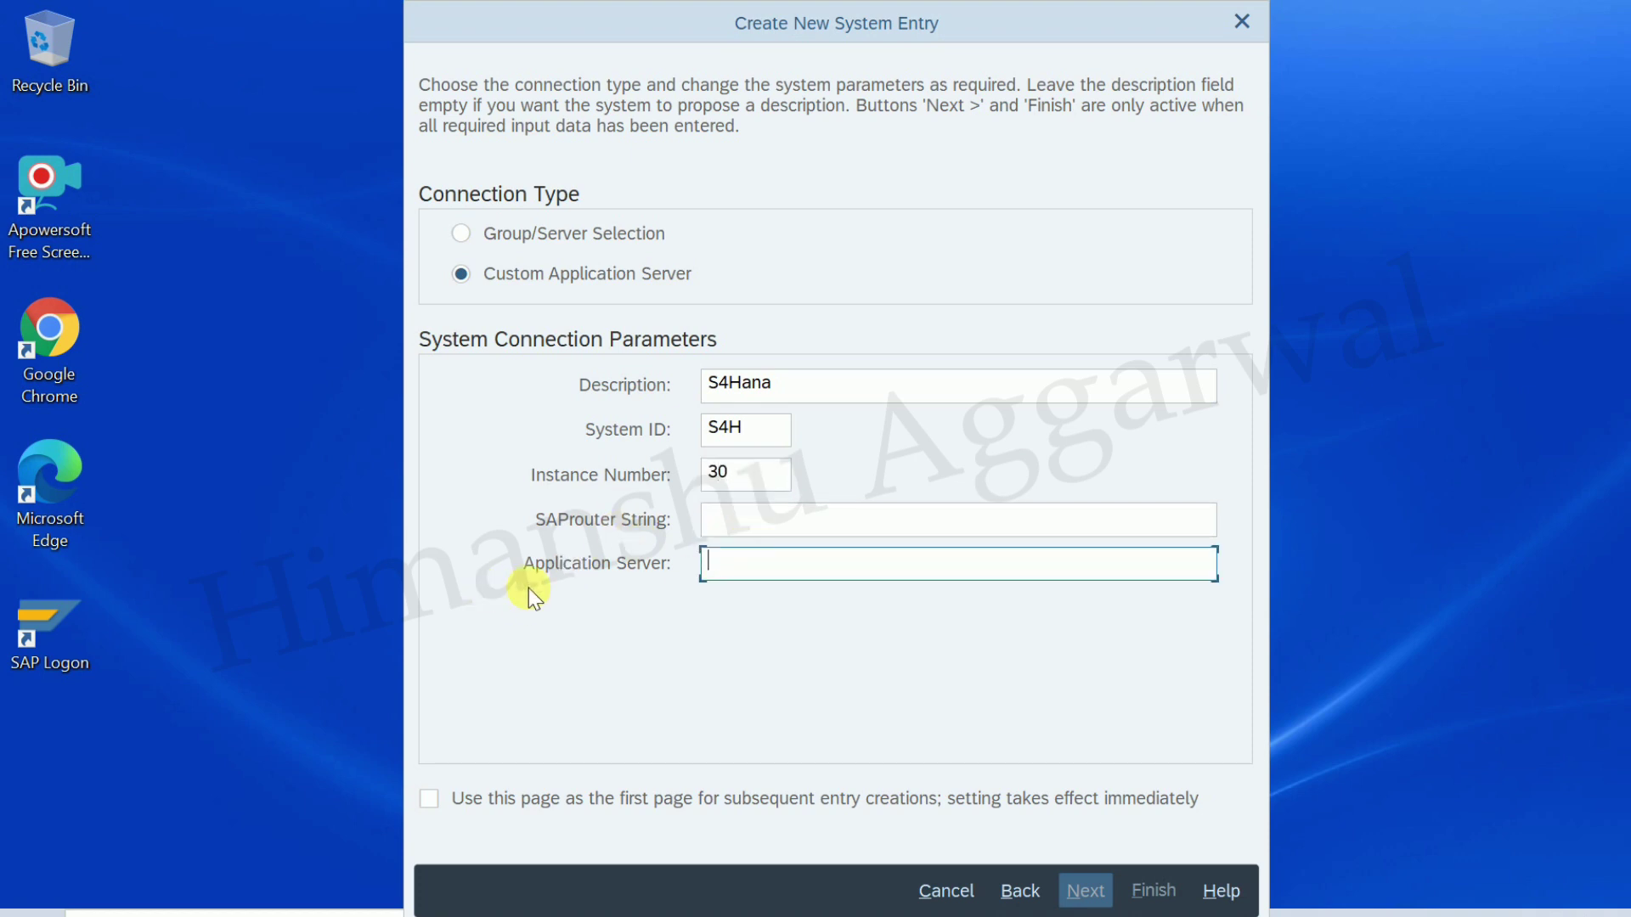
text(122.160.)
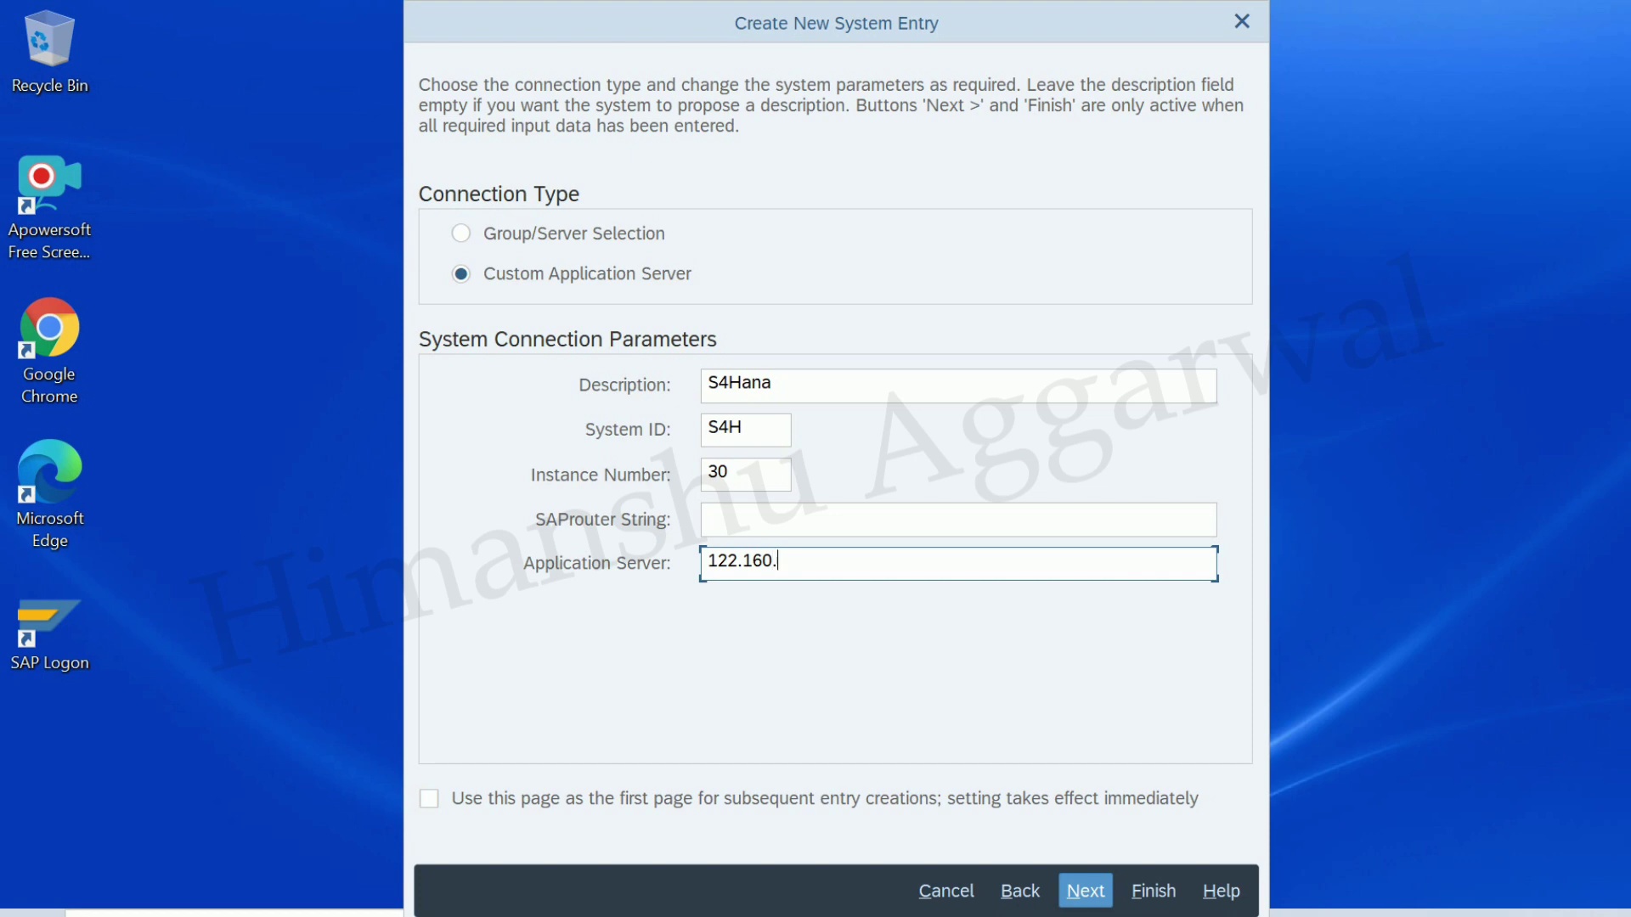
text(79.66)
Step: Change the connection's description to Production and finish creating the system entry
click(812, 388)
key(BackSpace)
key(BackSpace)
key(BackSpace)
key(BackSpace)
key(BackSpace)
key(BackSpace)
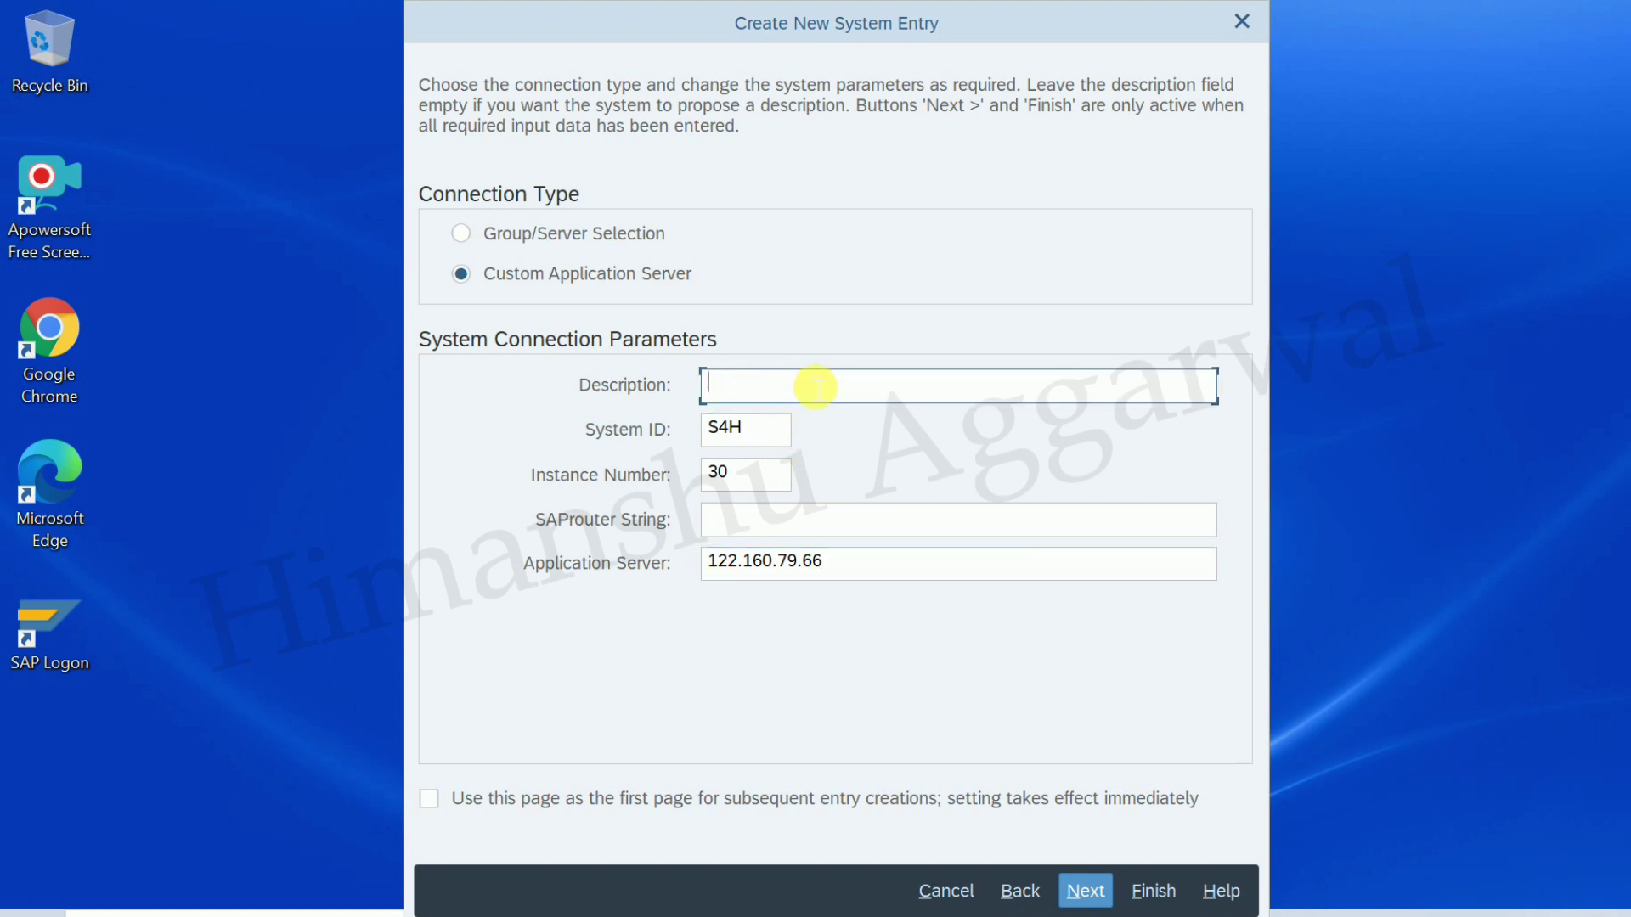
text(pRODU)
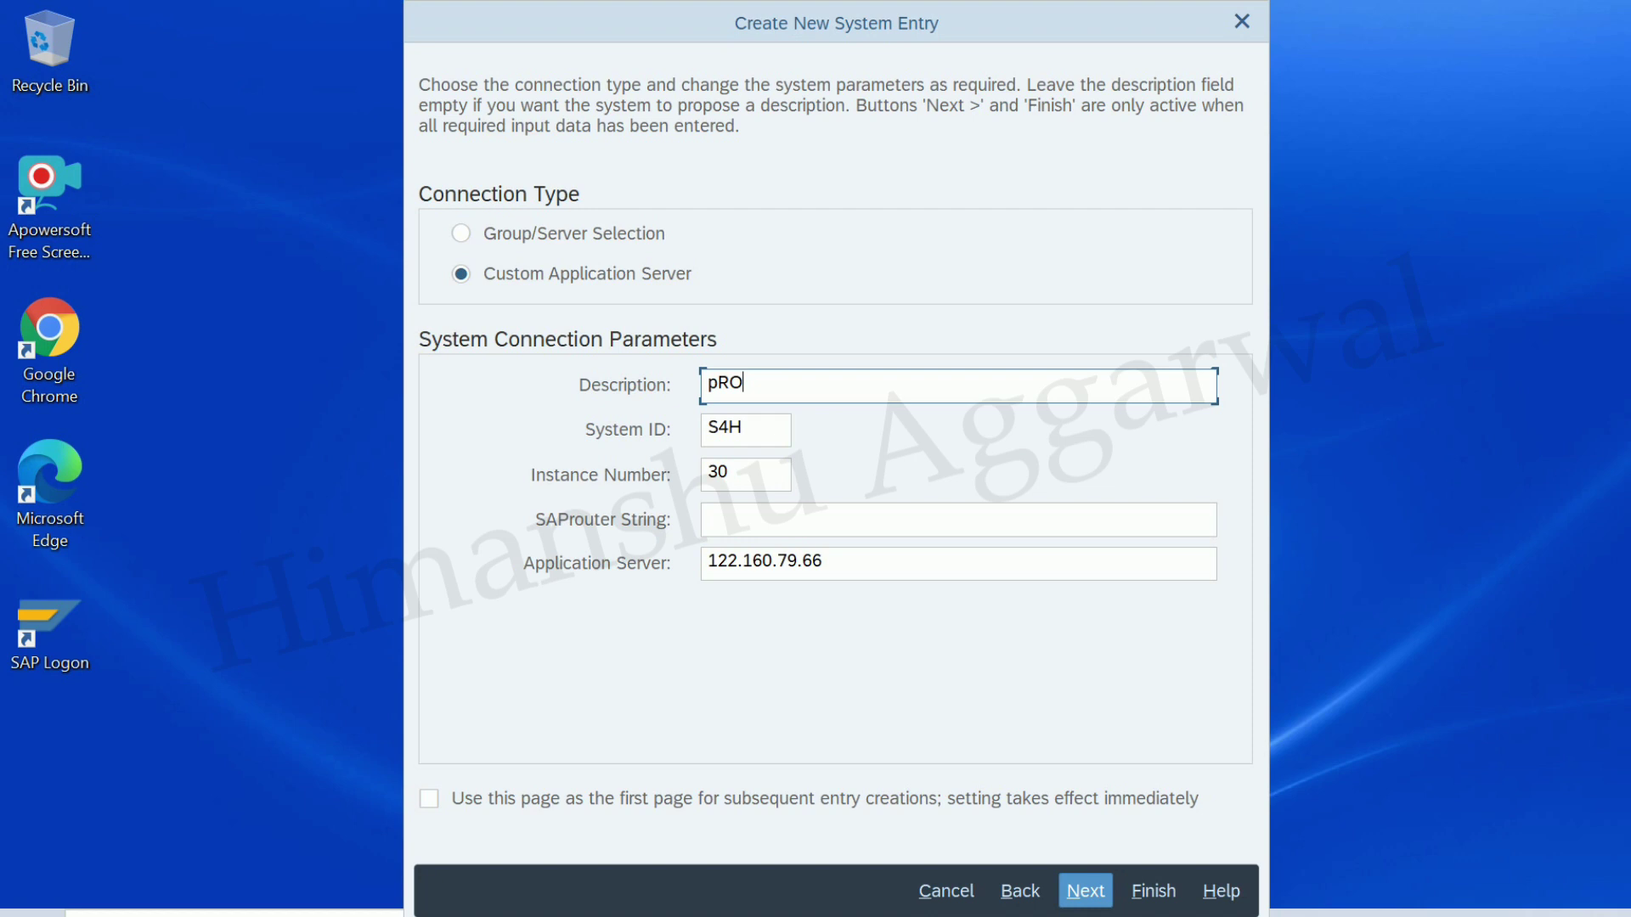
key(BackSpace)
key(BackSpace)
key(BackSpace)
key(BackSpace)
key(BackSpace)
text(Production)
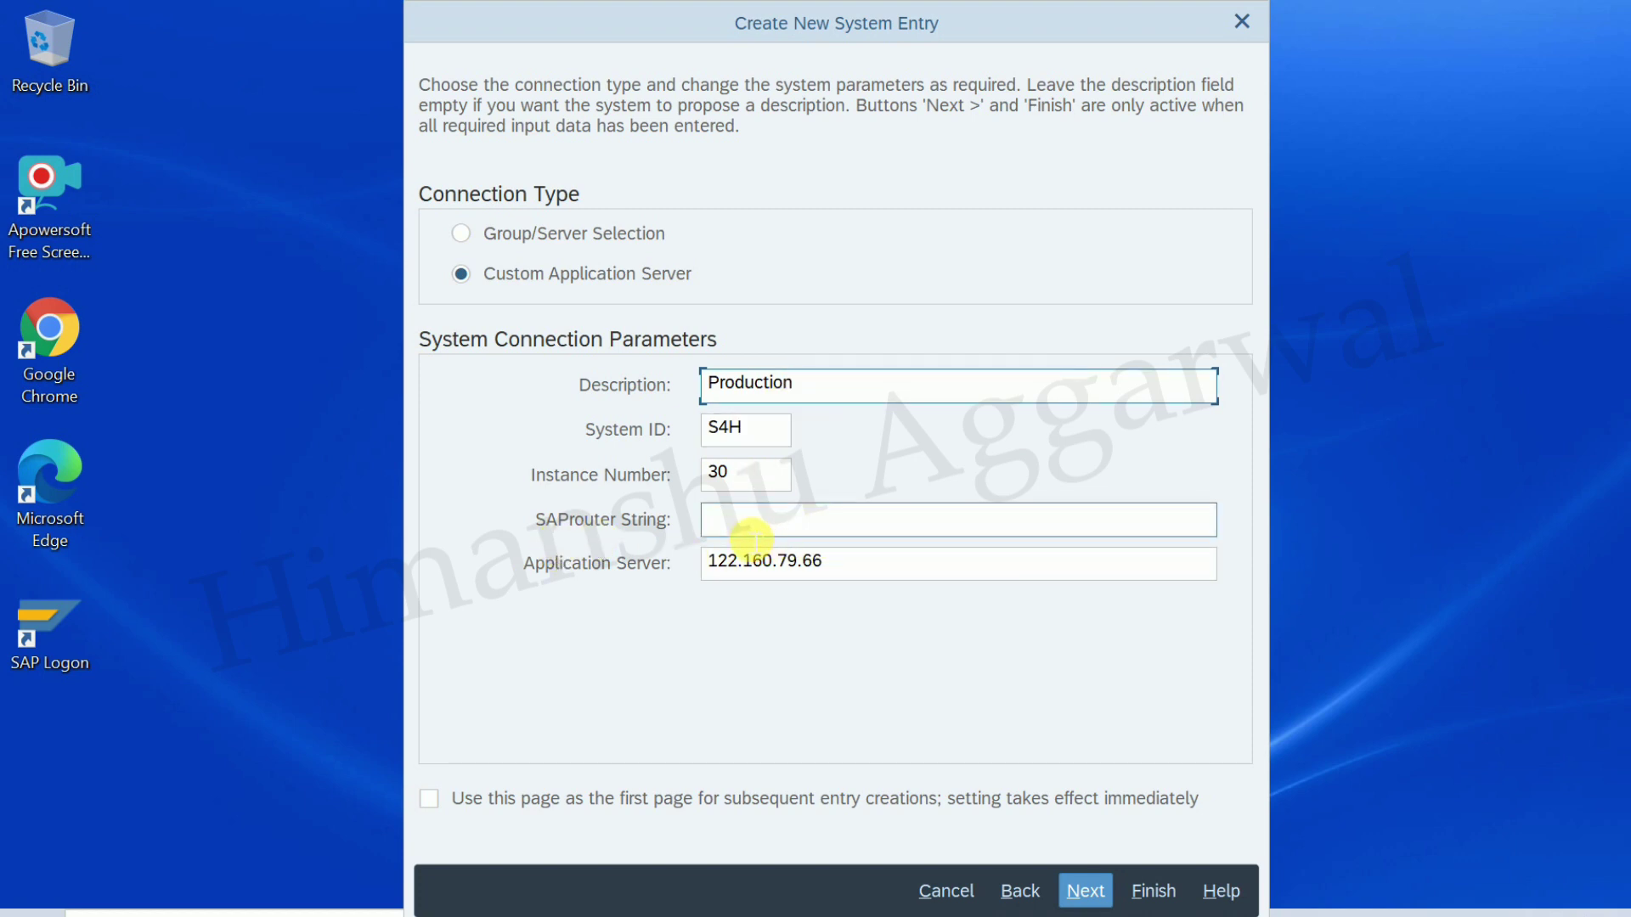
click(1155, 891)
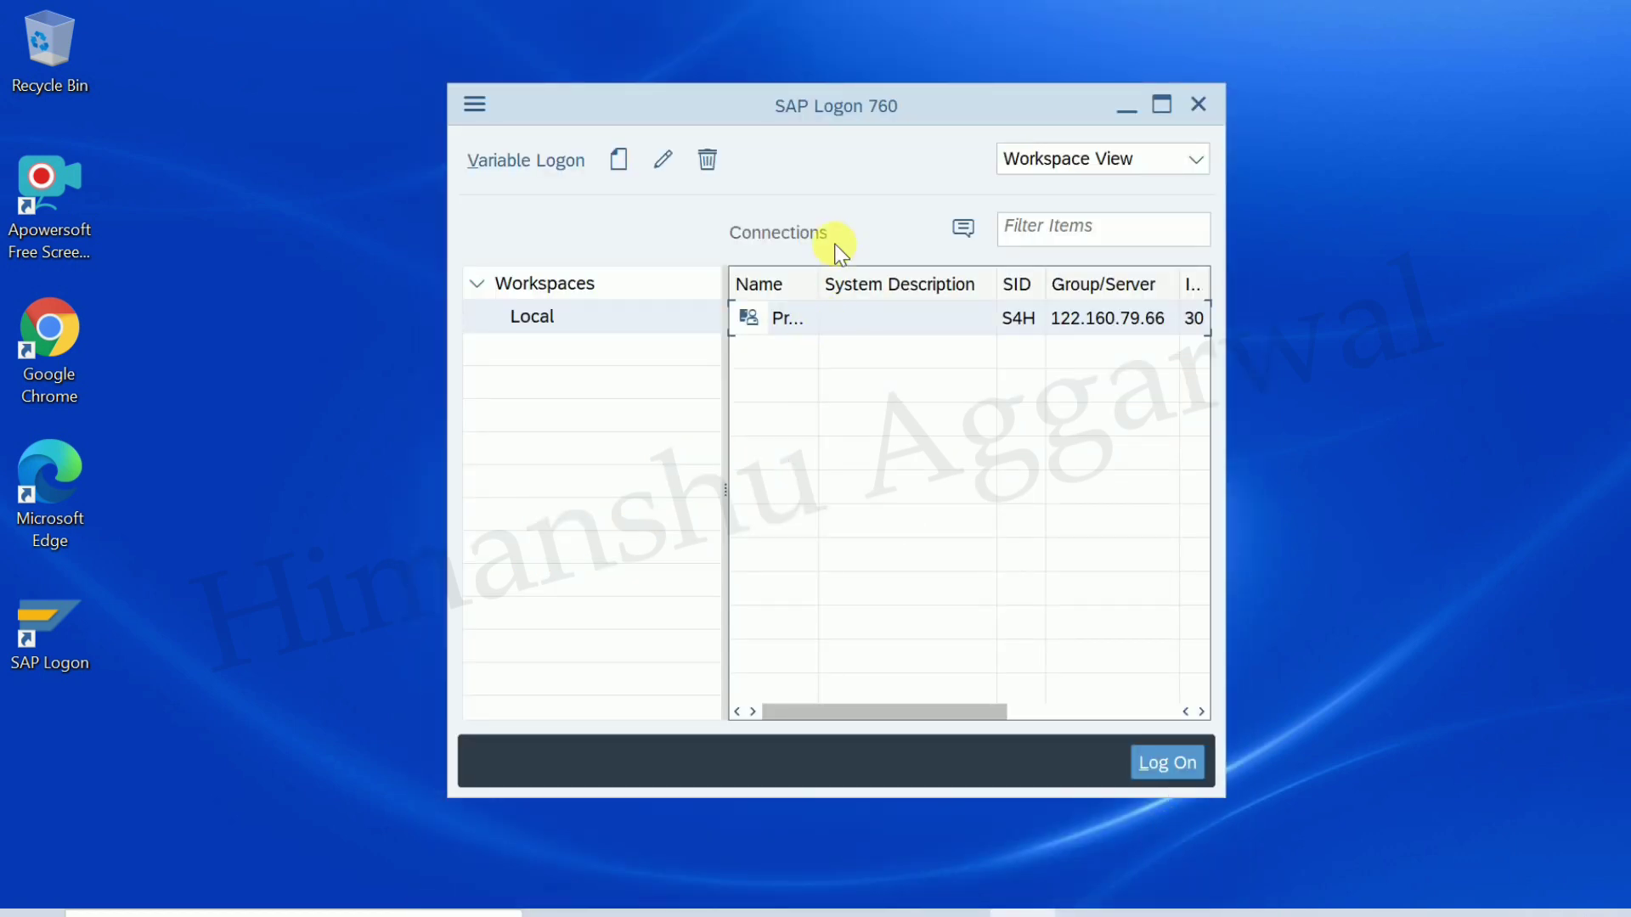
Step: Widen the Name column in the connections list to fit the full name and check the entry's server details
drag(819, 284, 907, 276)
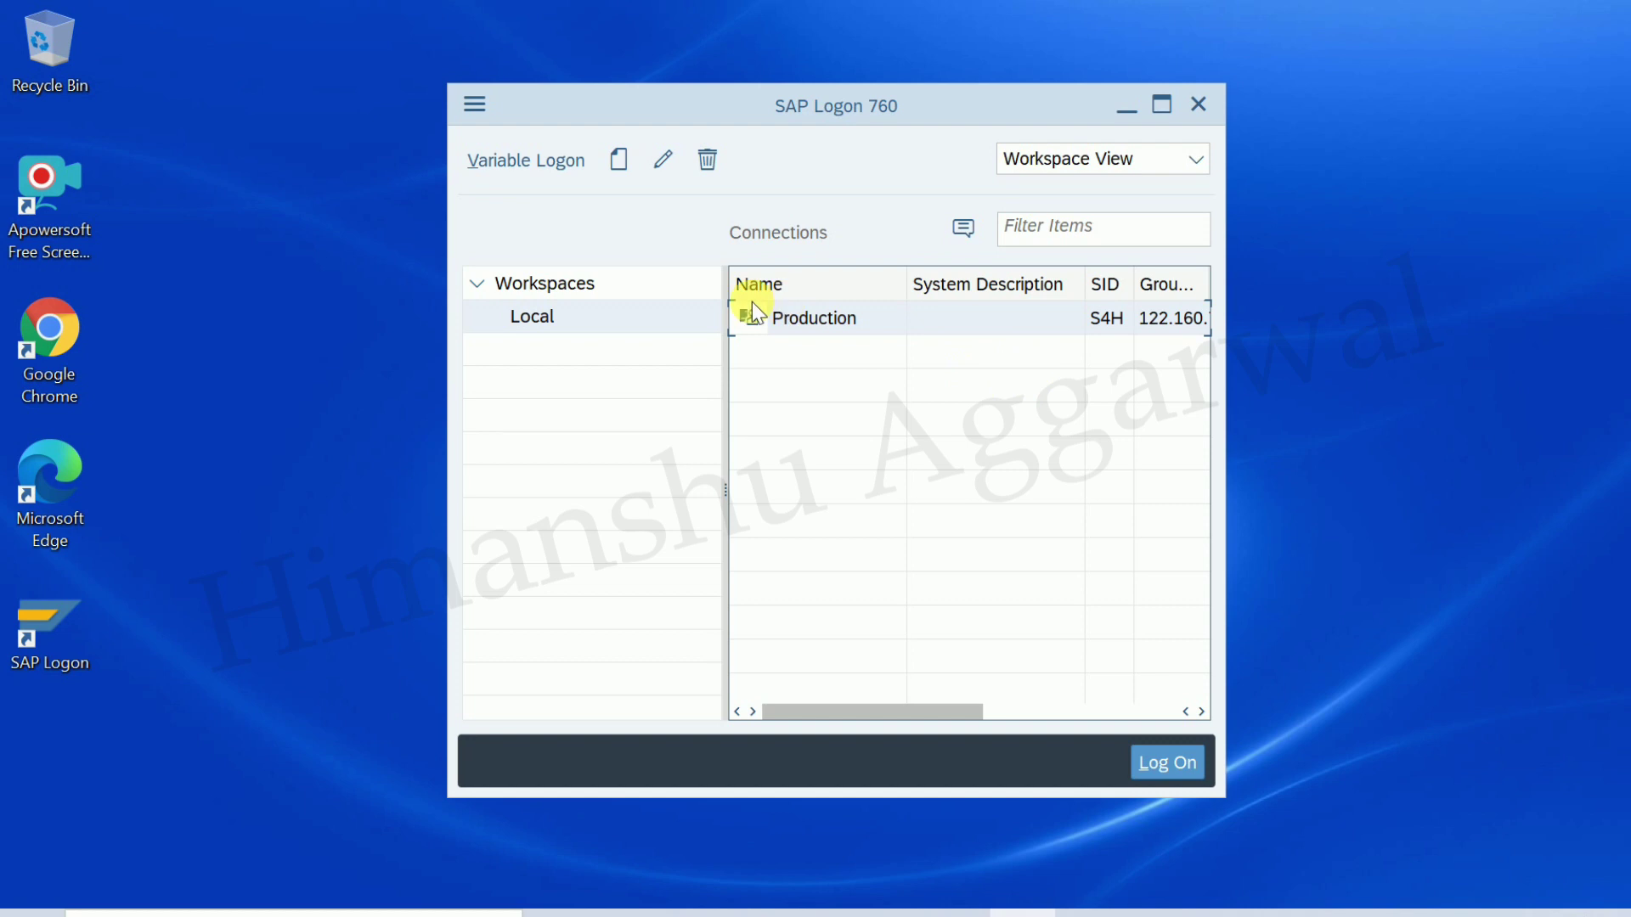
drag(899, 718, 935, 717)
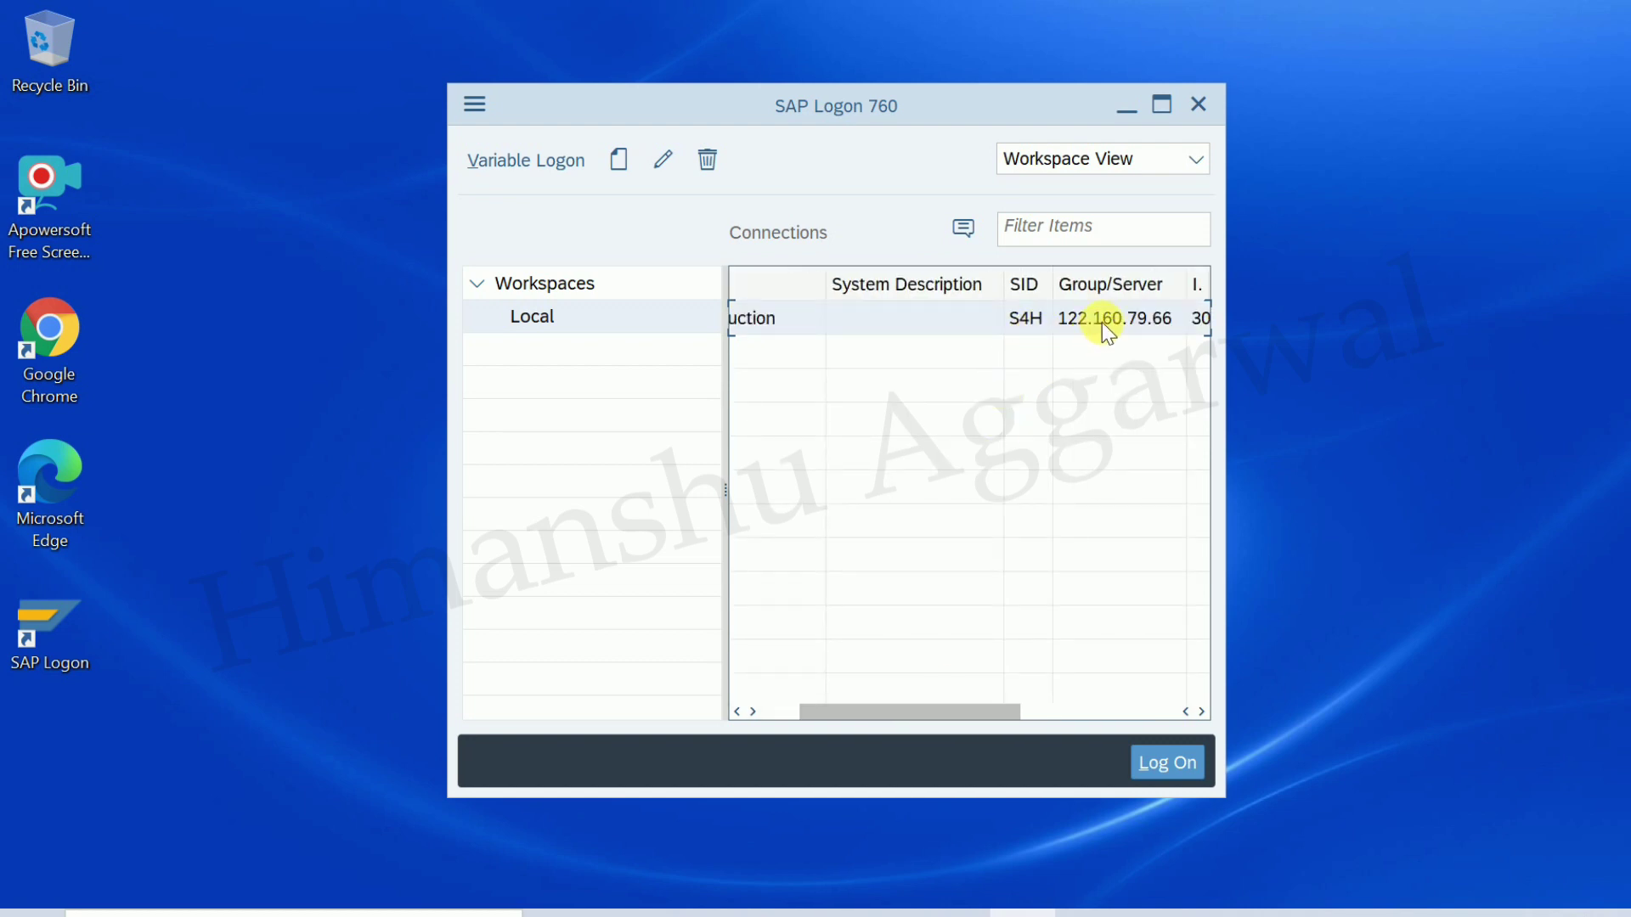
Step: Open the Production connection to check its logon screen, and return to the SAP Logon window and enlarge it
double_click(822, 318)
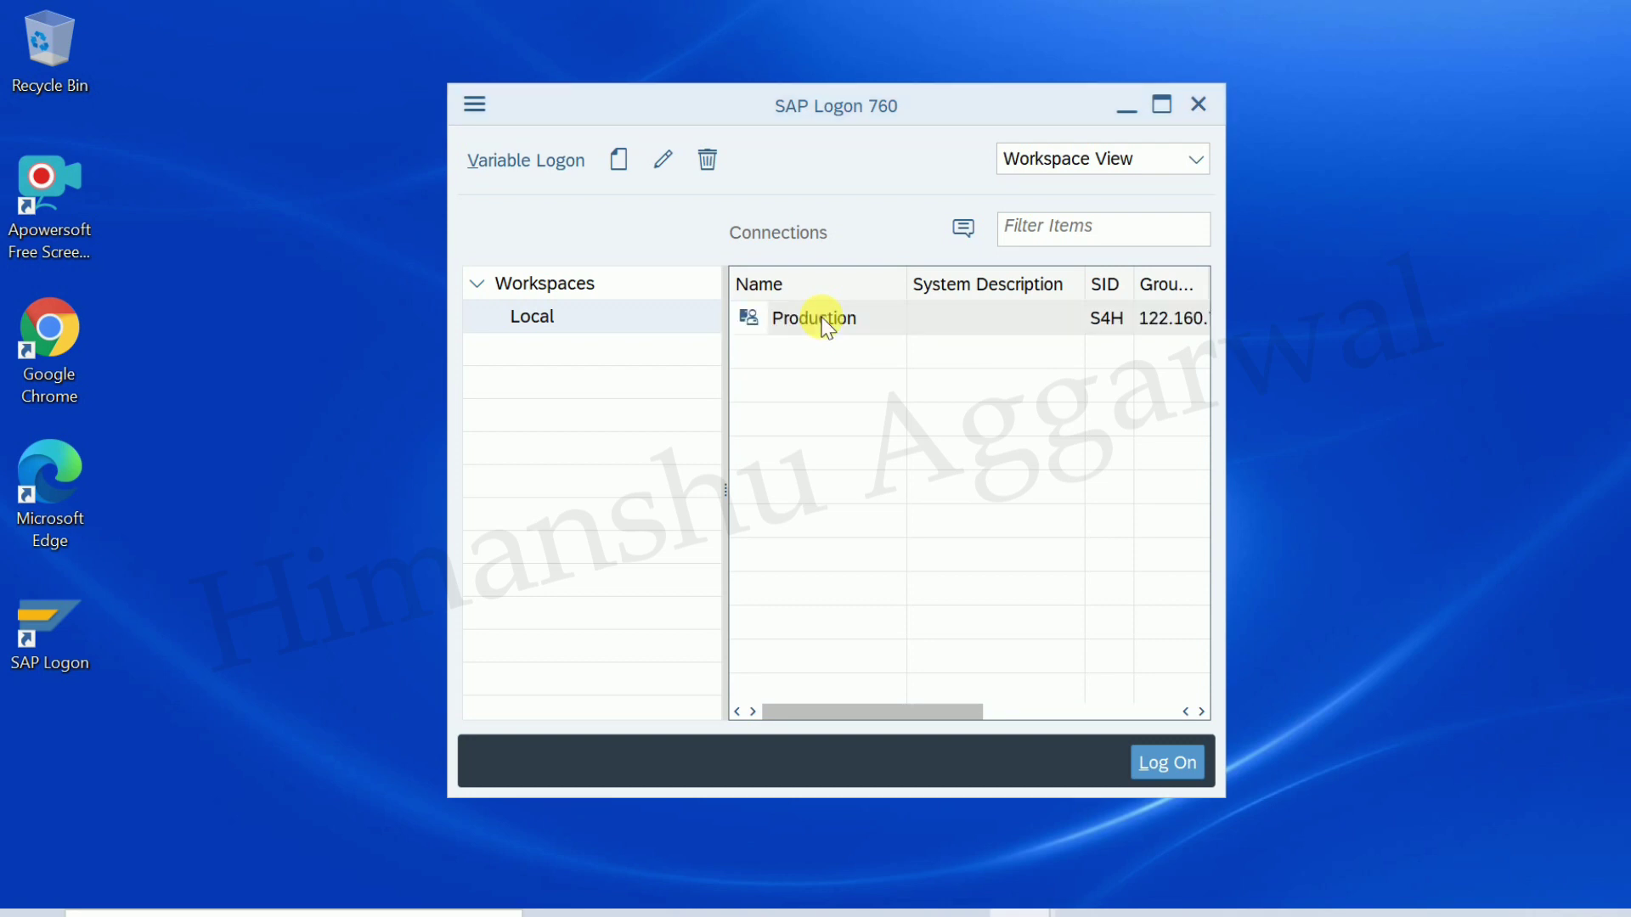
click(649, 53)
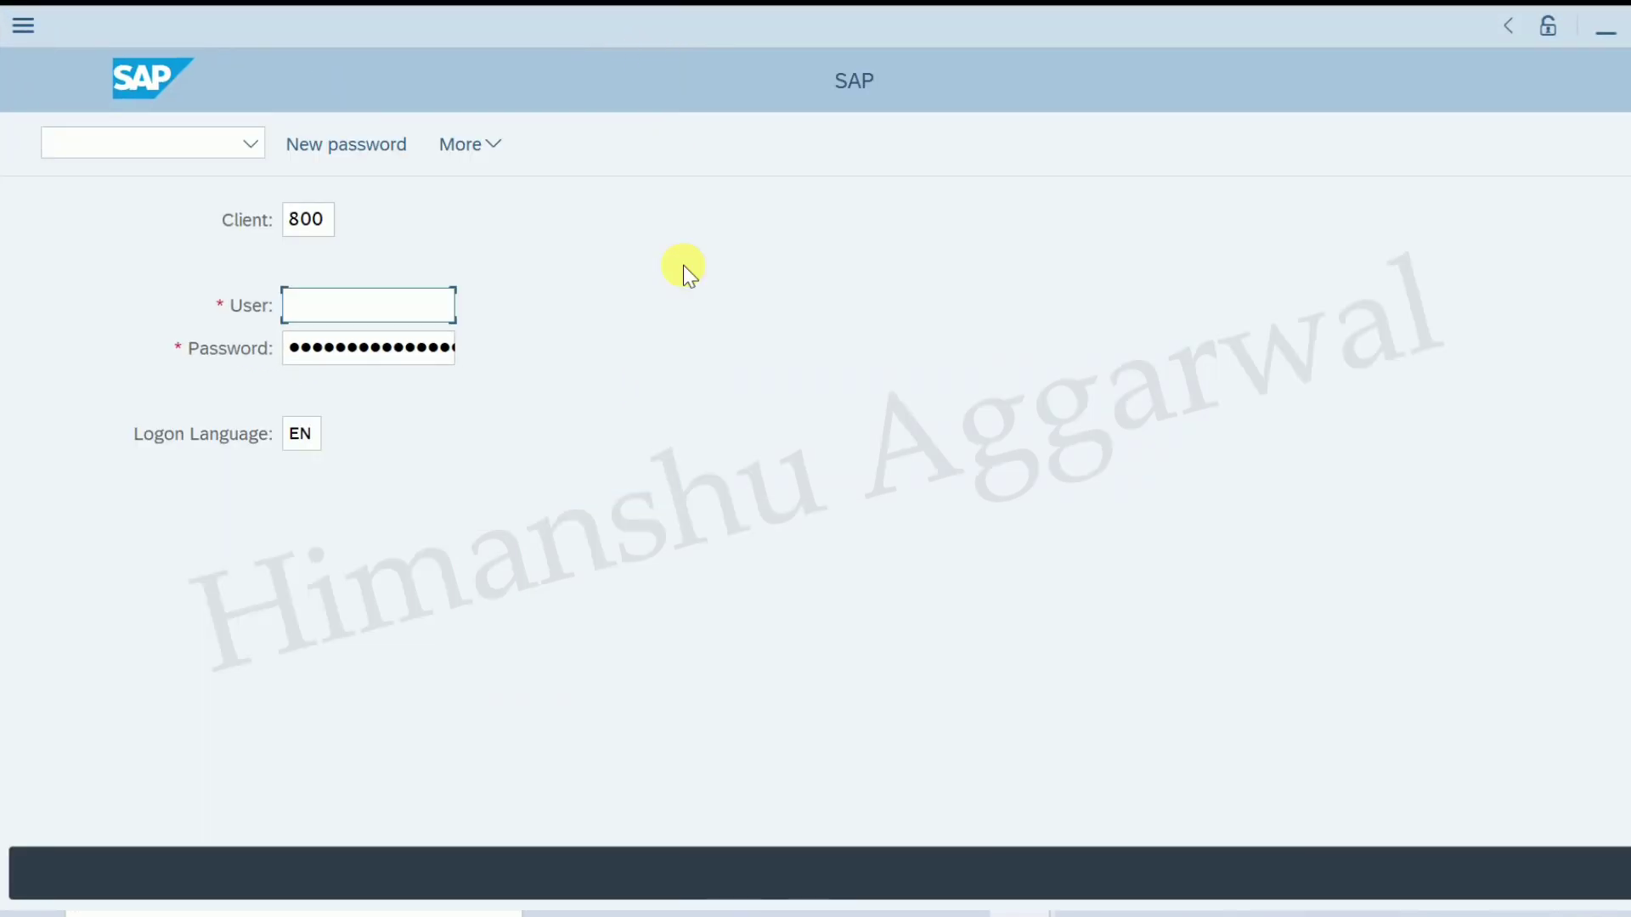
click(352, 350)
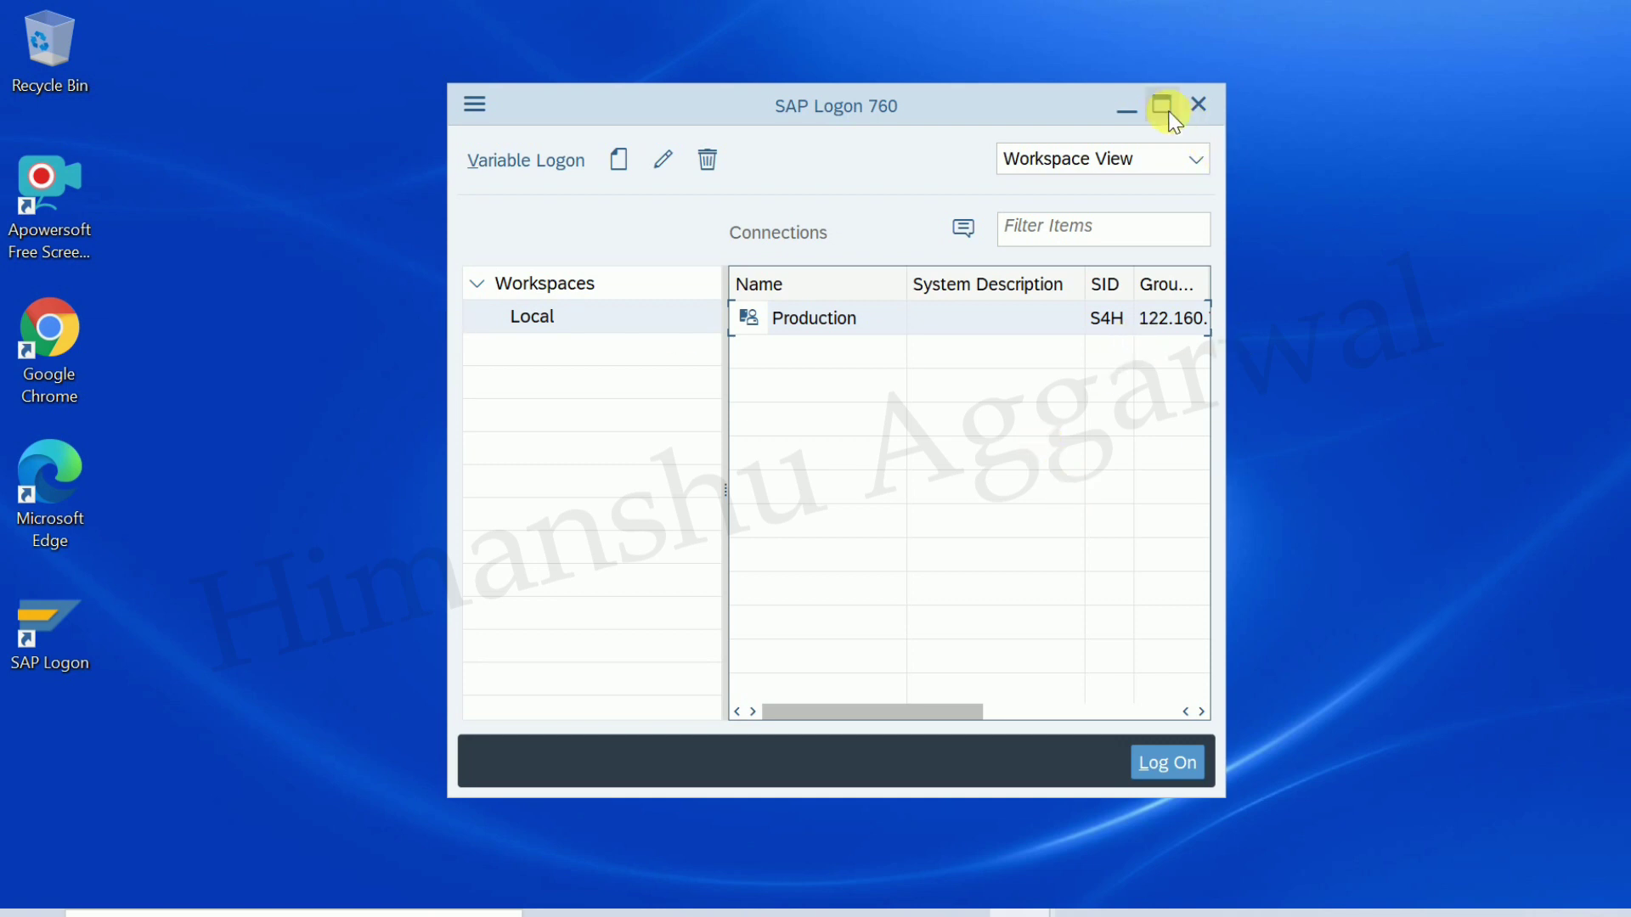
drag(1221, 792, 1373, 847)
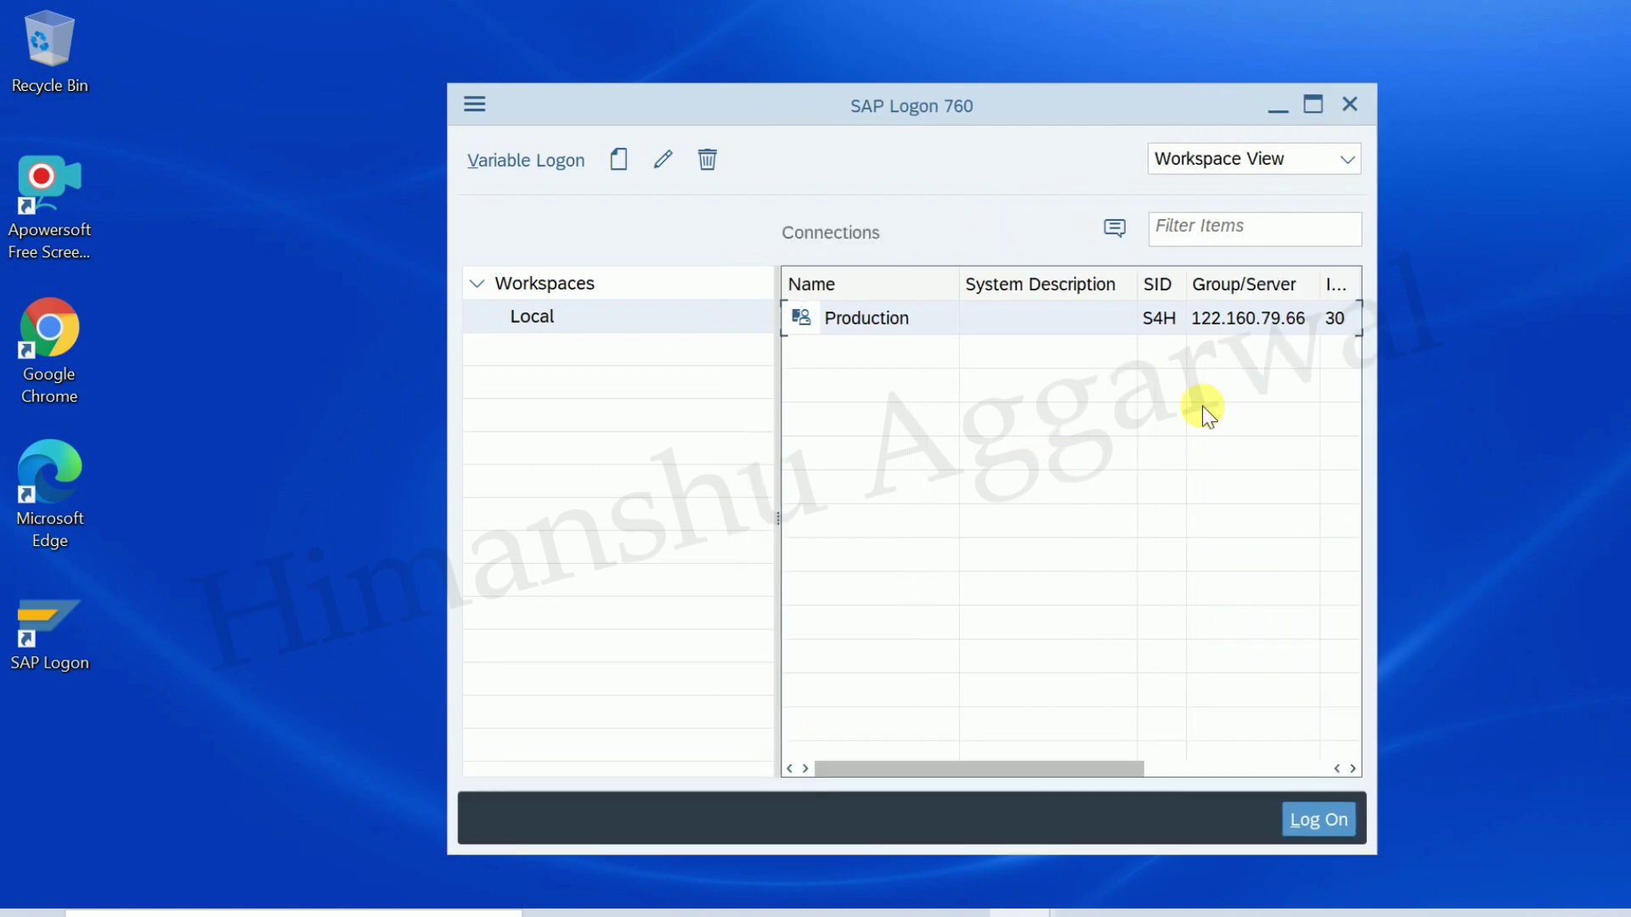